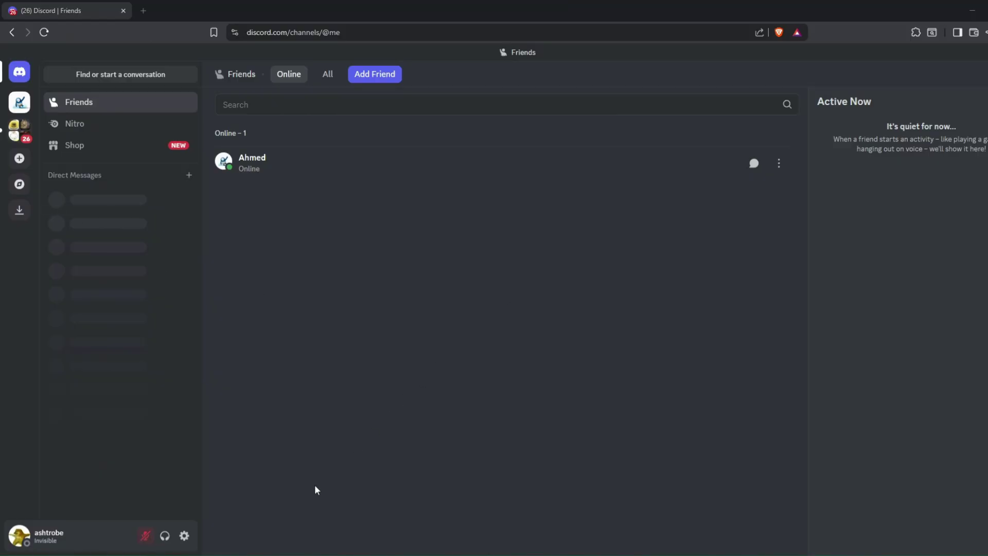
Step: Enable "Use data to improve Discord" in the account's Data & Privacy settings and return to the friends page
{"action": "left_click", "coordinate": [184, 535]}
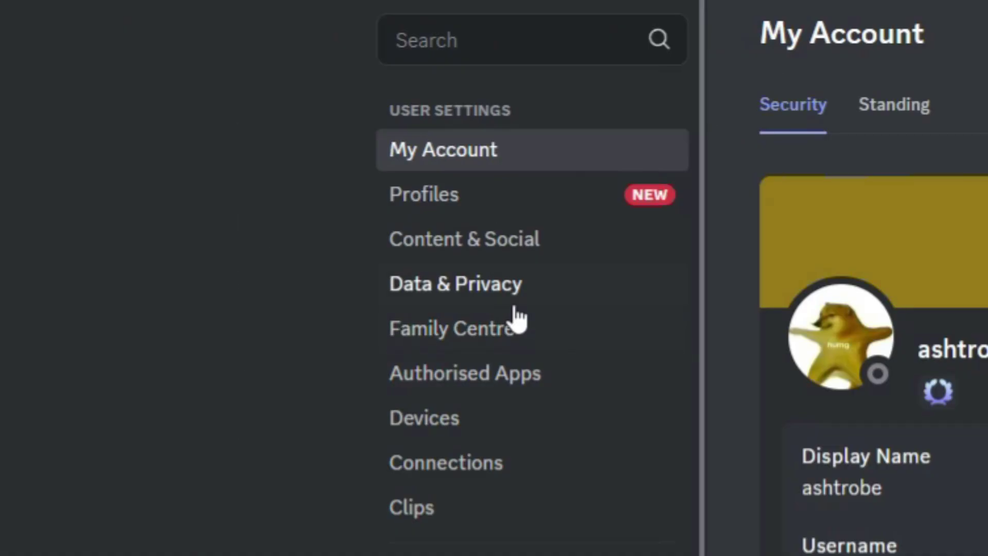
{"action": "left_click", "coordinate": [510, 302]}
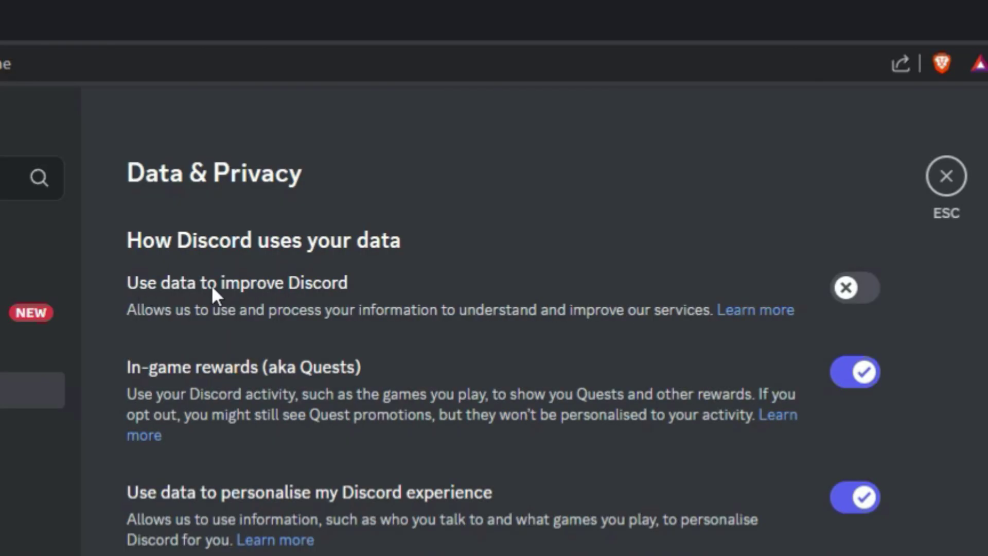
{"action": "left_click", "coordinate": [211, 285]}
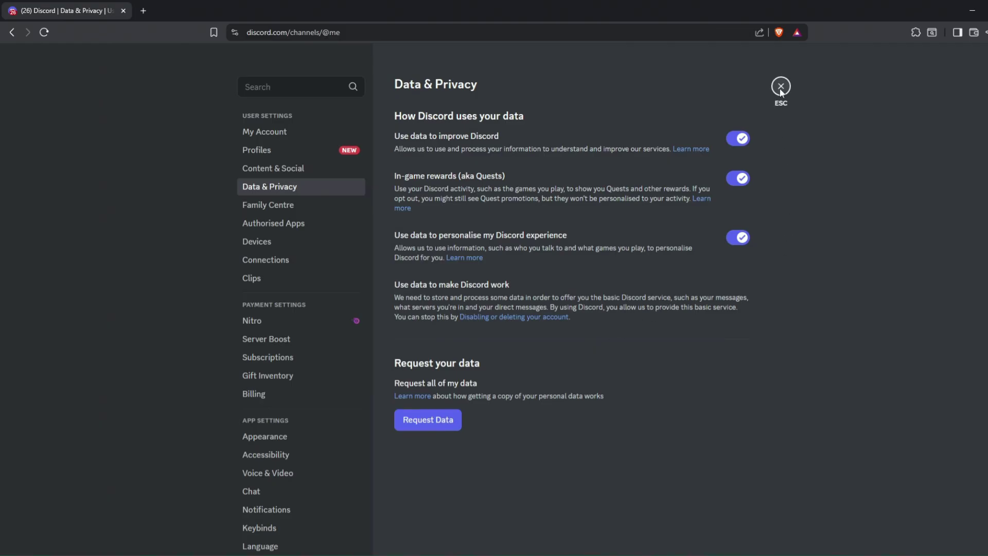
{"action": "left_click", "coordinate": [780, 87]}
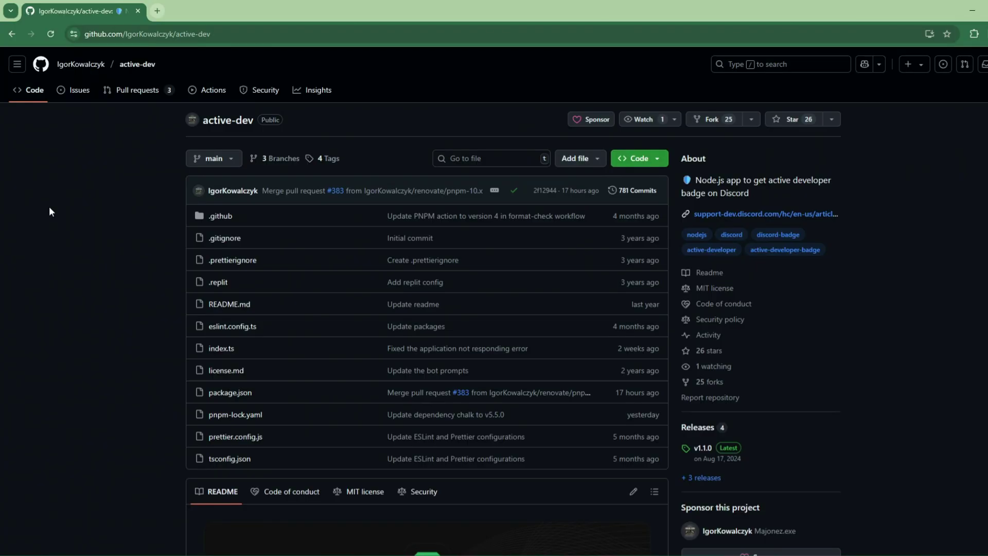
Step: Log in to Replit and continue with the free Starter plan
{"action": "scroll", "coordinate": [65, 211], "scroll_direction": "down", "scroll_amount": 9}
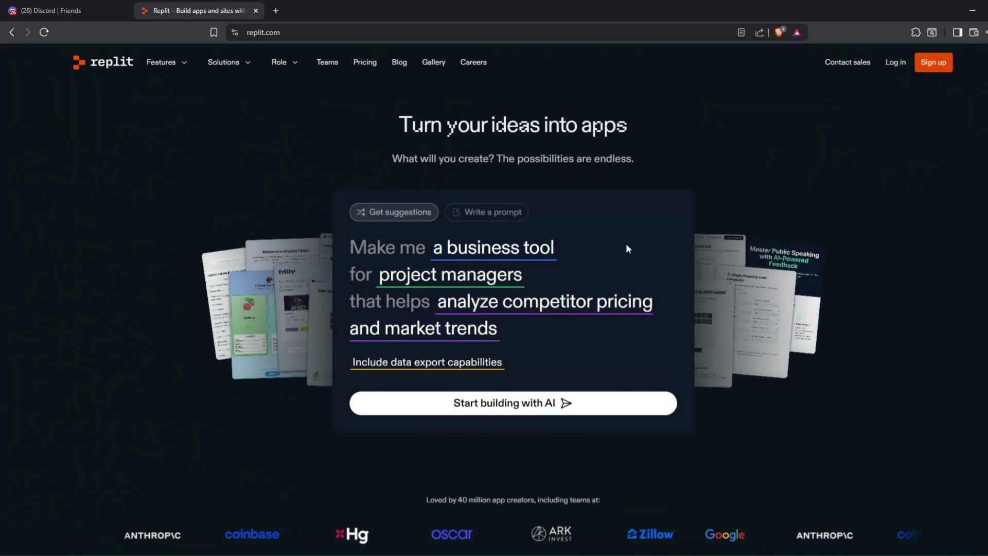
{"action": "left_click", "coordinate": [895, 63]}
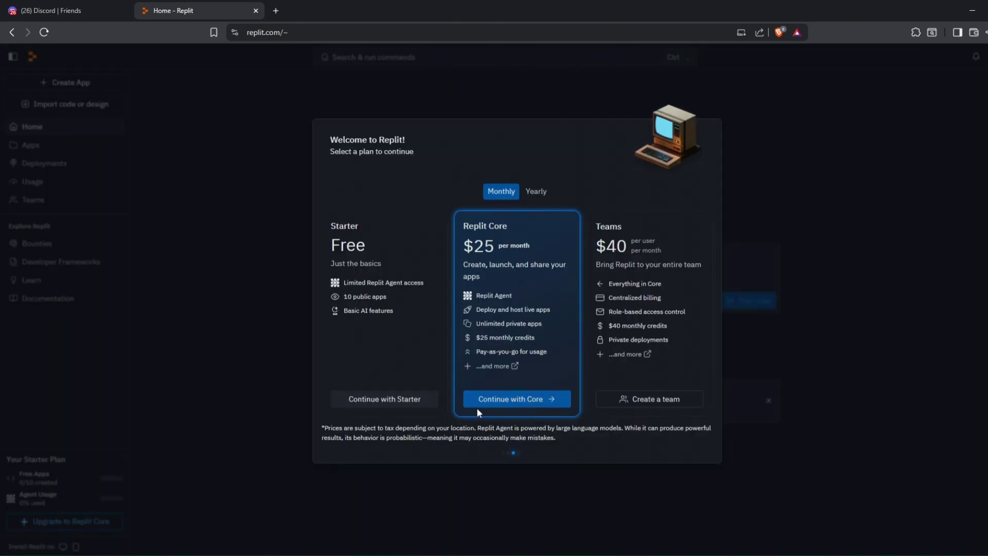
{"action": "left_click", "coordinate": [400, 400]}
{"action": "left_click", "coordinate": [671, 396]}
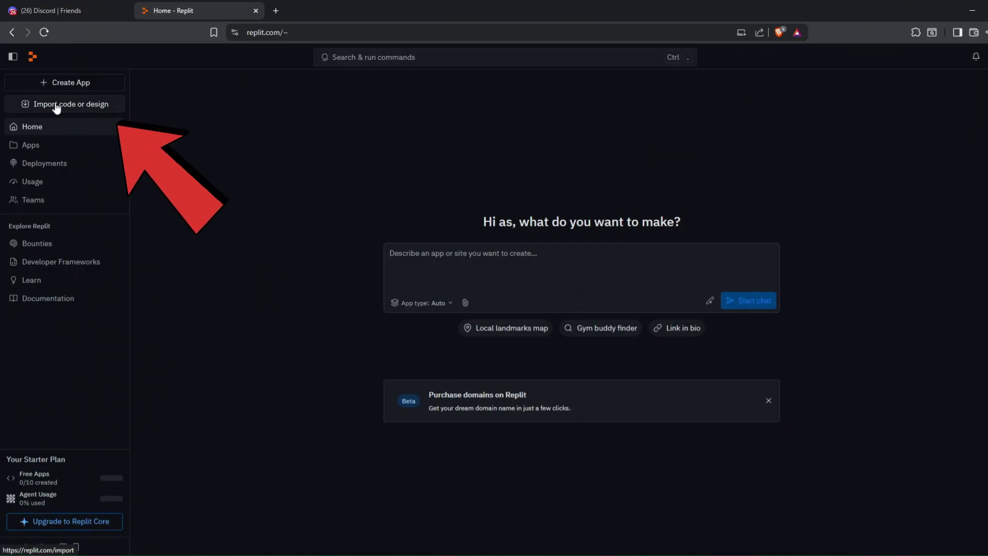
Step: Open Replit's import form for GitHub repositories, ready for entering the repo URL
{"action": "left_click", "coordinate": [76, 106]}
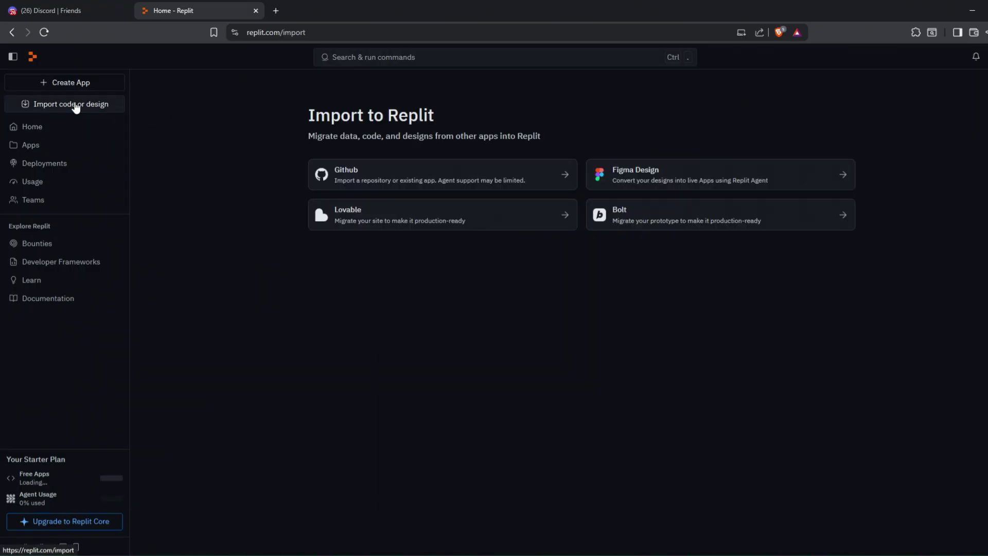
{"action": "left_click", "coordinate": [483, 176]}
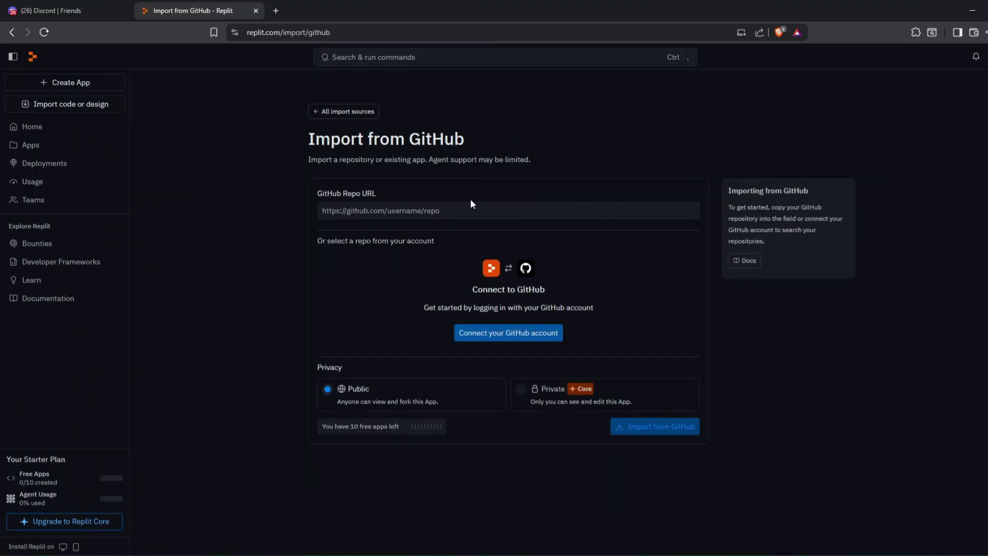
{"action": "left_click", "coordinate": [418, 213]}
Step: Switch to the browser window with the active-dev GitHub repository and copy its URL
{"action": "key", "text": "alt+Tab"}
{"action": "scroll", "coordinate": [274, 239], "scroll_direction": "up", "scroll_amount": 5}
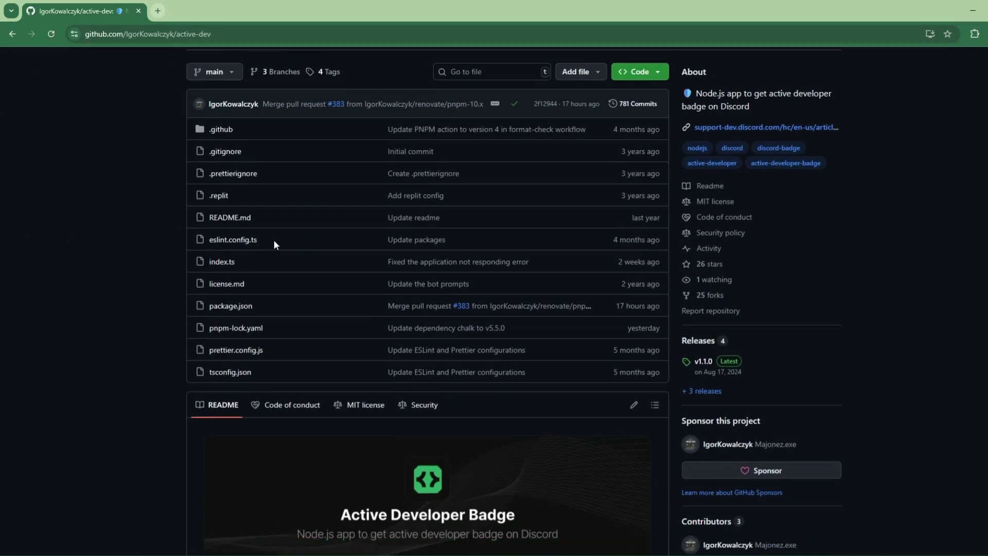
{"action": "key", "text": "ctrl+l"}
{"action": "key", "text": "ctrl+c"}
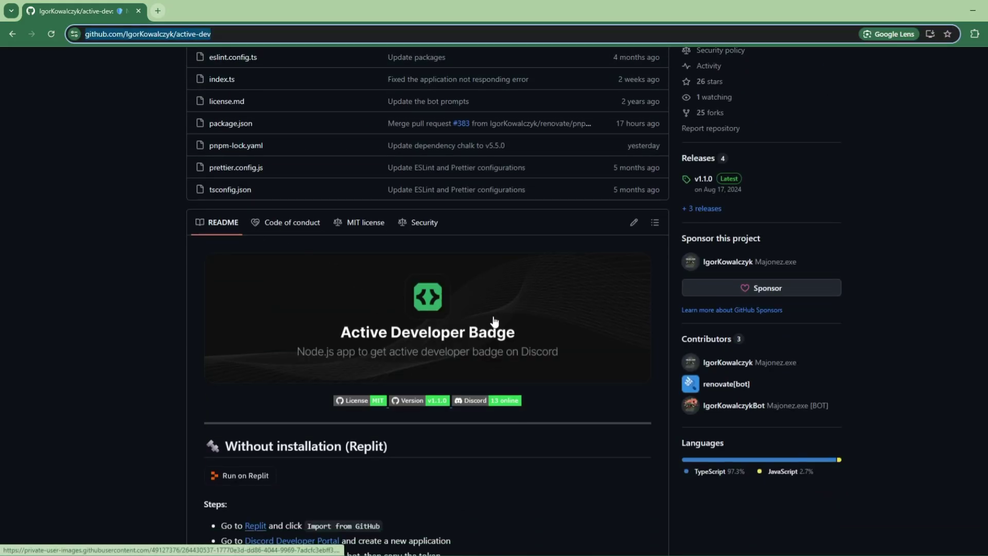
Step: Return to Replit, paste the active-dev repository URL and import it as a public app
{"action": "key", "text": "alt+Tab"}
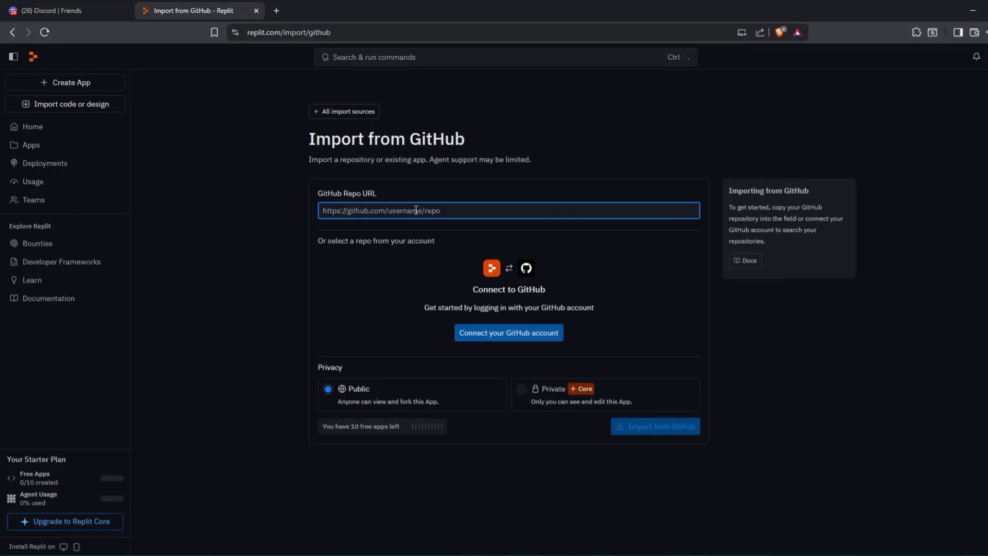
{"action": "key", "text": "ctrl+v"}
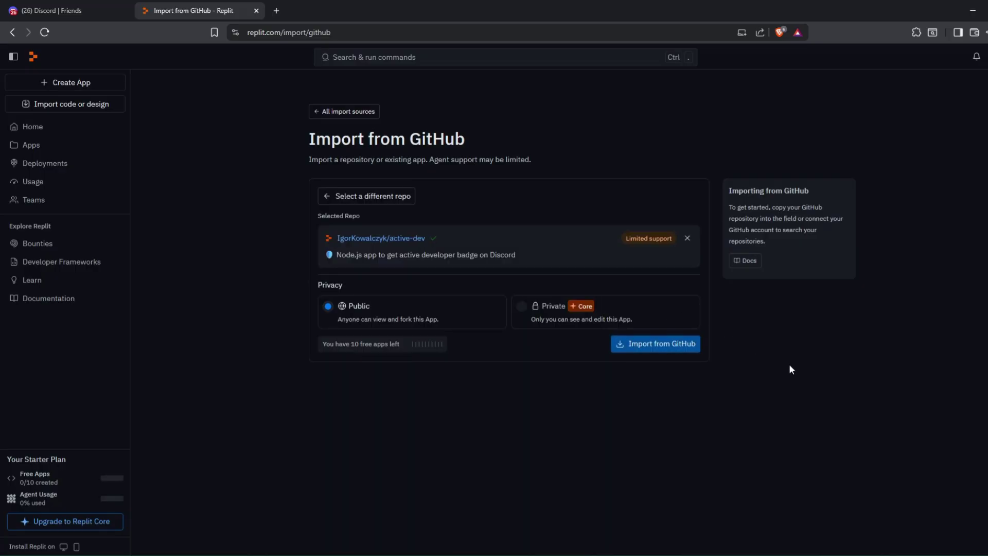
{"action": "left_click", "coordinate": [644, 351]}
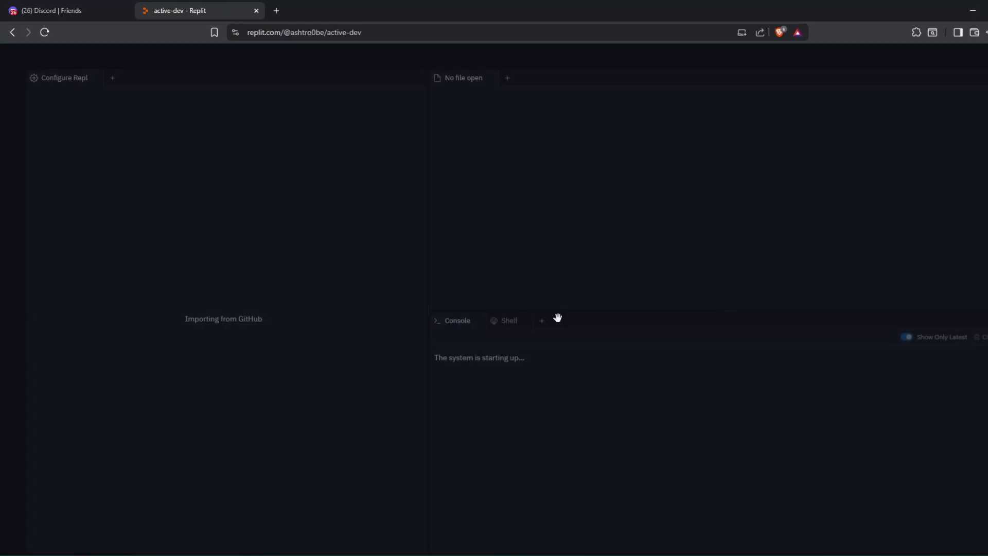
{"action": "left_click", "coordinate": [592, 212]}
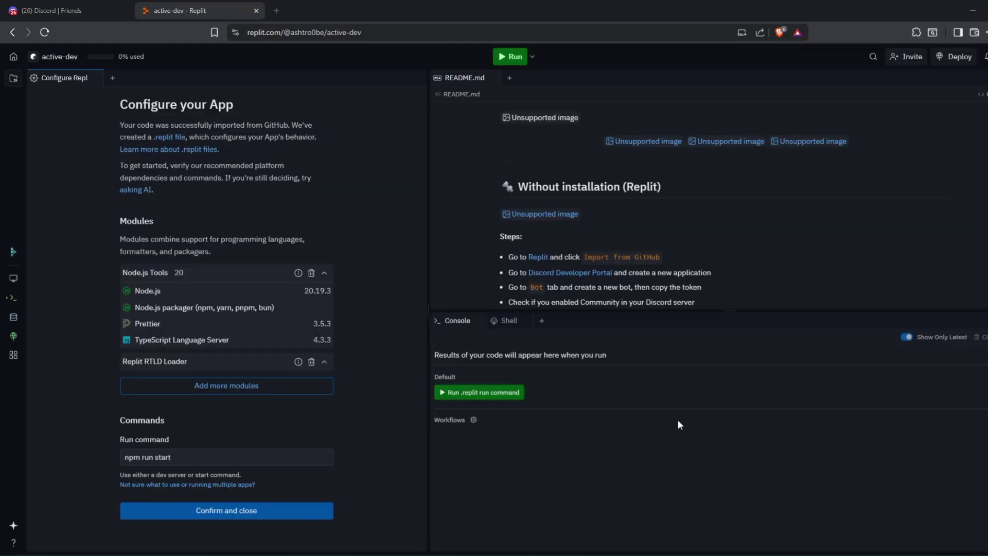
Step: Switch to Discord, create a new server of your own for me and my friends, and dismiss the boost tip
{"action": "left_click", "coordinate": [42, 11]}
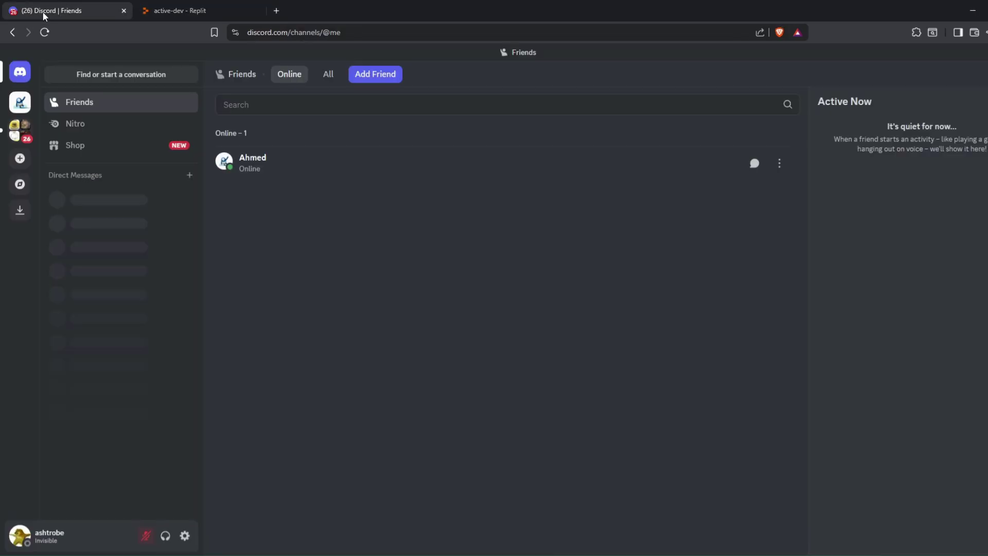
{"action": "left_click", "coordinate": [20, 158]}
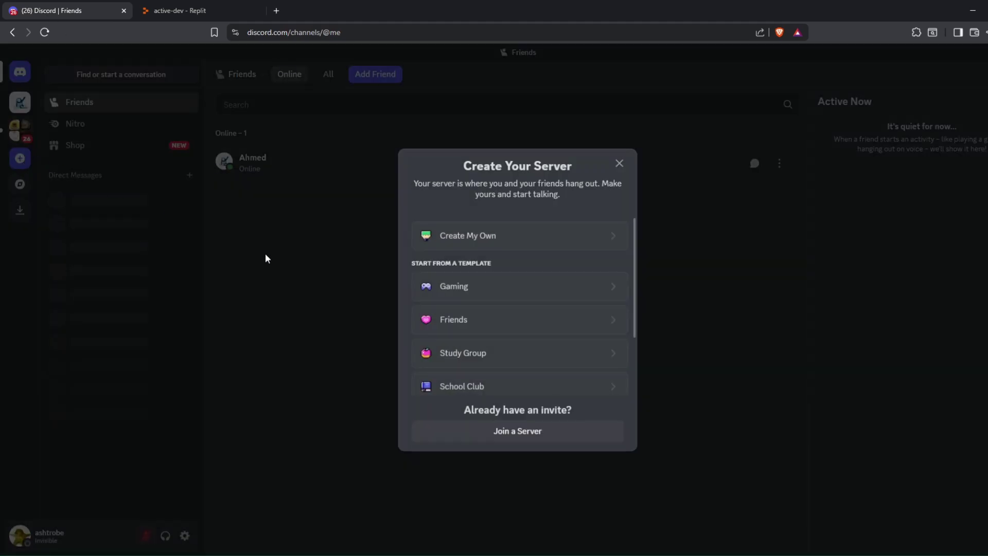
{"action": "left_click", "coordinate": [547, 241]}
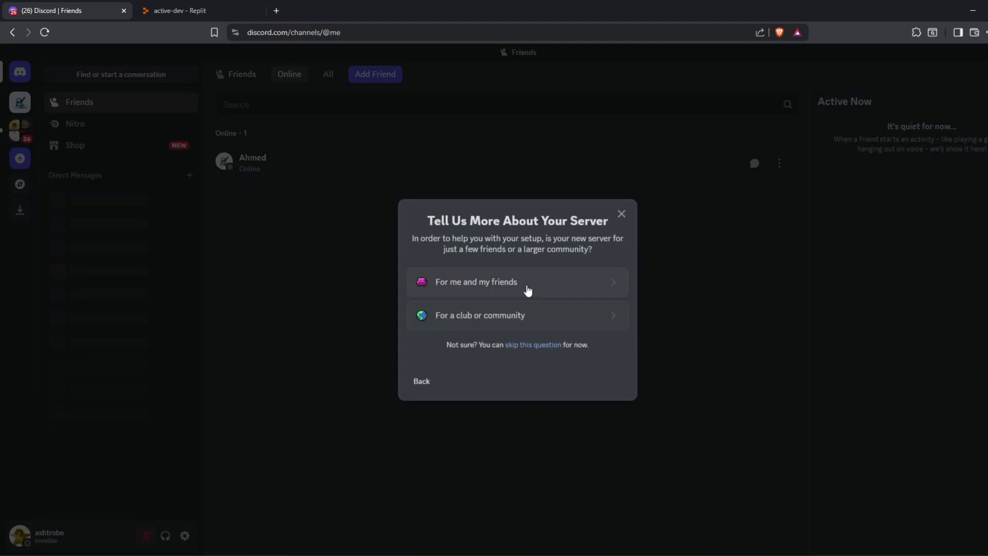
{"action": "left_click", "coordinate": [527, 289]}
{"action": "left_click", "coordinate": [591, 394]}
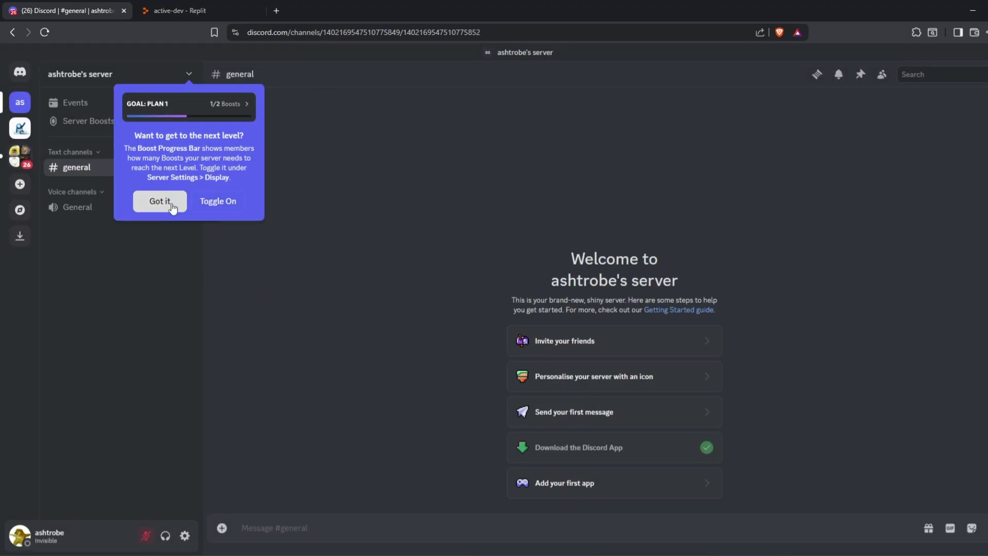
{"action": "left_click", "coordinate": [158, 201]}
Step: Open the new server's settings and start the Enable Community setup
{"action": "left_click", "coordinate": [155, 82]}
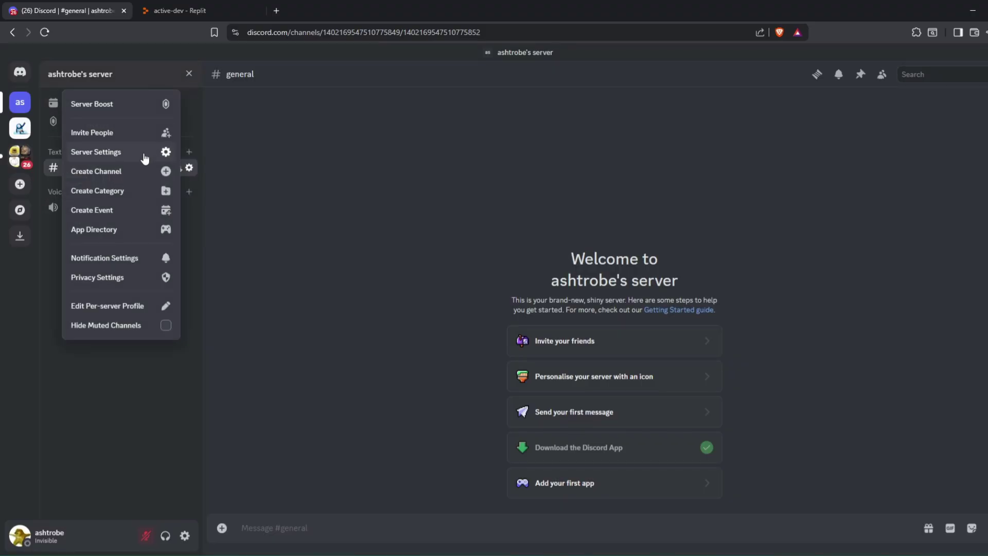
{"action": "left_click", "coordinate": [149, 155]}
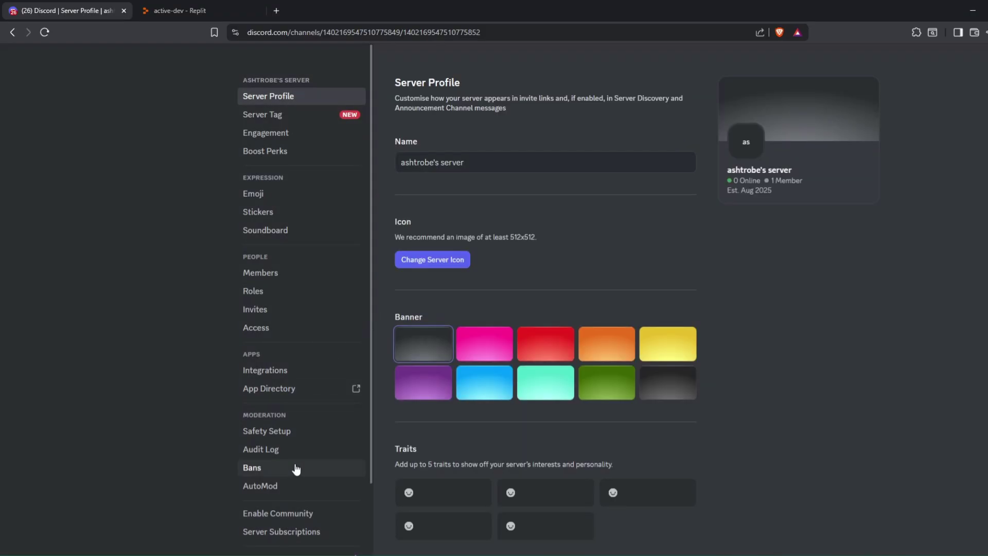
{"action": "scroll", "coordinate": [296, 453], "scroll_direction": "down", "scroll_amount": 2}
{"action": "left_click", "coordinate": [296, 432]}
{"action": "left_click", "coordinate": [568, 276]}
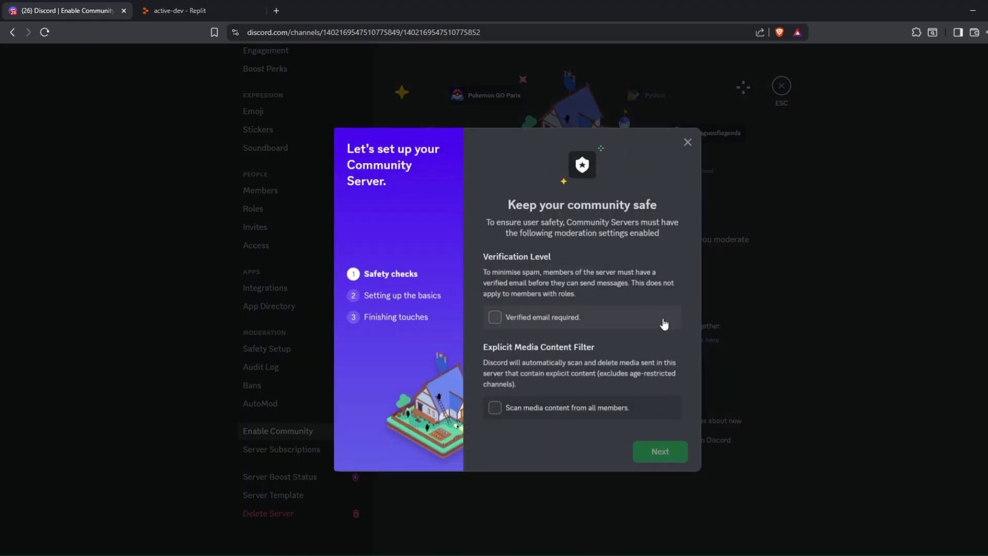
Step: Complete the community setup with verified email and media scanning required, default channels and the rules accepted, then leave the server settings
{"action": "left_click", "coordinate": [549, 320]}
{"action": "left_click", "coordinate": [532, 409]}
{"action": "left_click", "coordinate": [660, 451]}
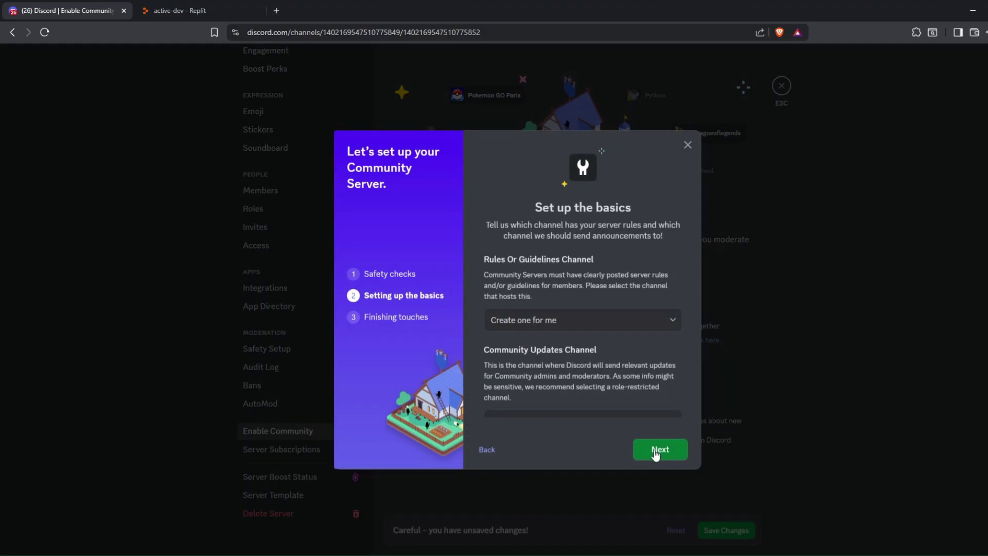
{"action": "left_click", "coordinate": [655, 457]}
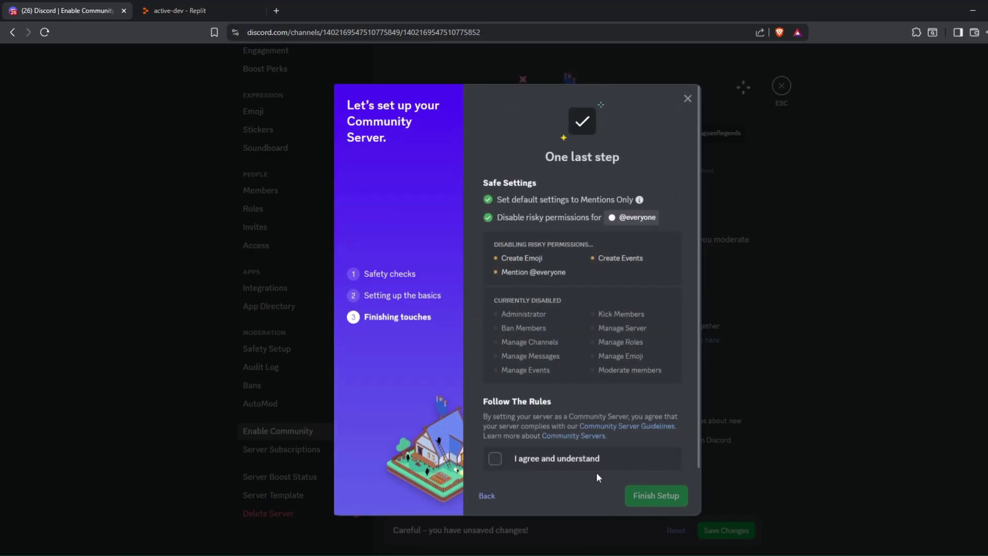
{"action": "left_click", "coordinate": [558, 462]}
{"action": "left_click", "coordinate": [653, 499]}
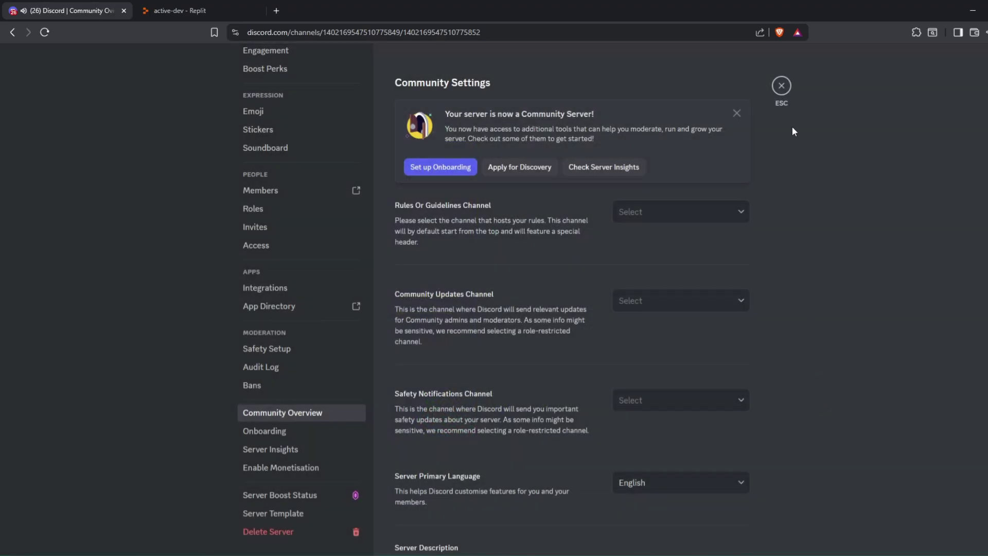
{"action": "left_click", "coordinate": [780, 86]}
{"action": "left_click", "coordinate": [276, 11]}
{"action": "type", "text": "https://discord.com/developers/applications"}
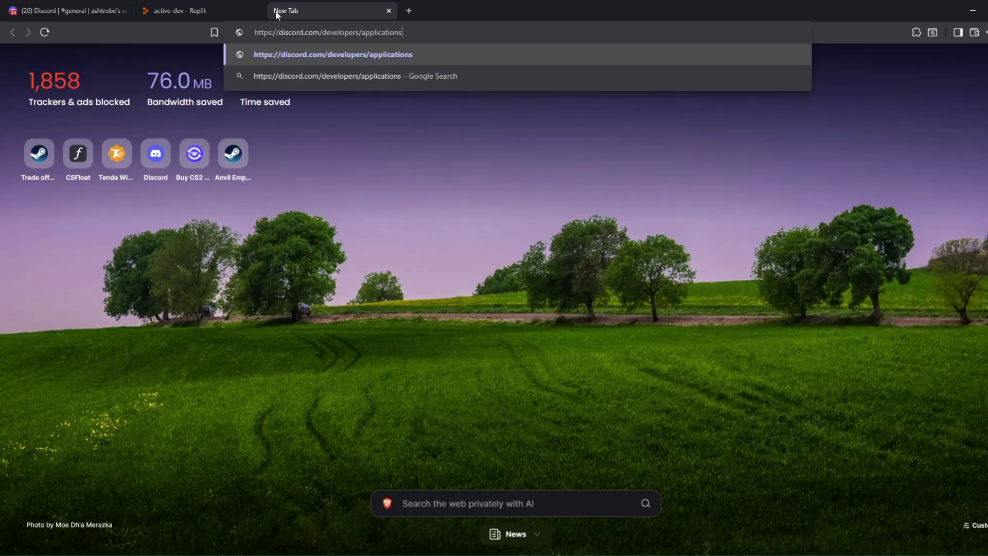
{"action": "key", "text": "Return"}
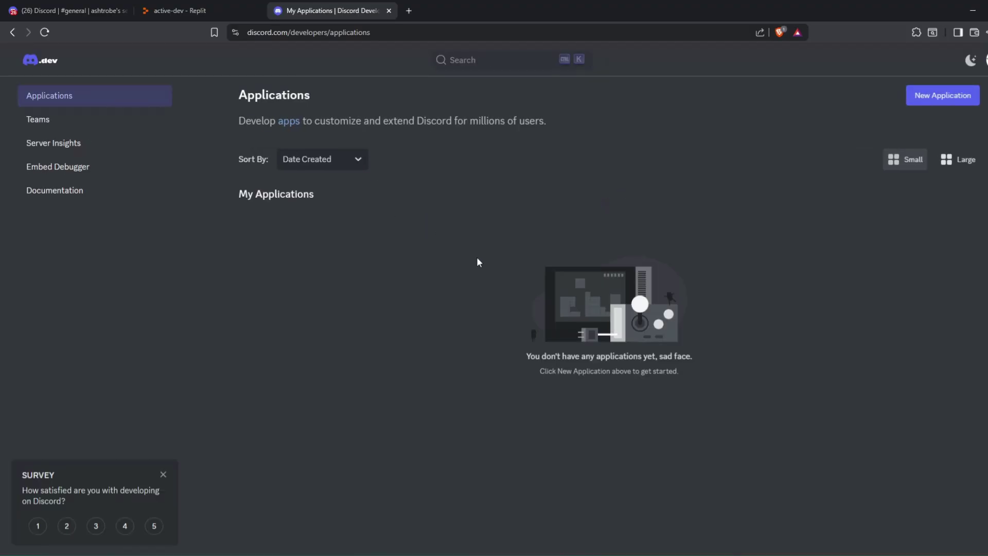
Step: Create a new application named myapp, accepting the developer terms and policy
{"action": "left_click", "coordinate": [943, 95]}
{"action": "left_click", "coordinate": [487, 287]}
{"action": "type", "text": "myapp"}
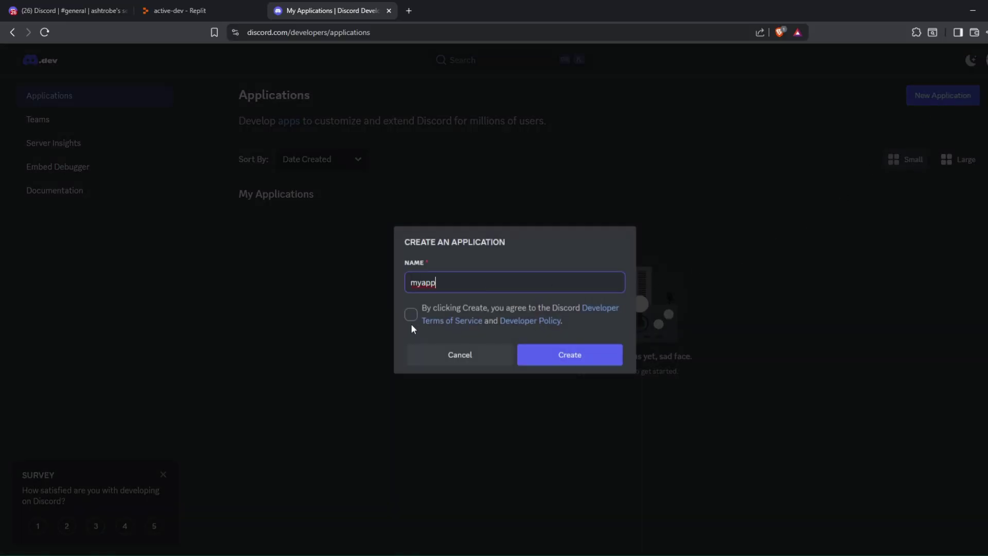
{"action": "left_click", "coordinate": [411, 314]}
{"action": "left_click", "coordinate": [575, 355]}
{"action": "left_click", "coordinate": [451, 302]}
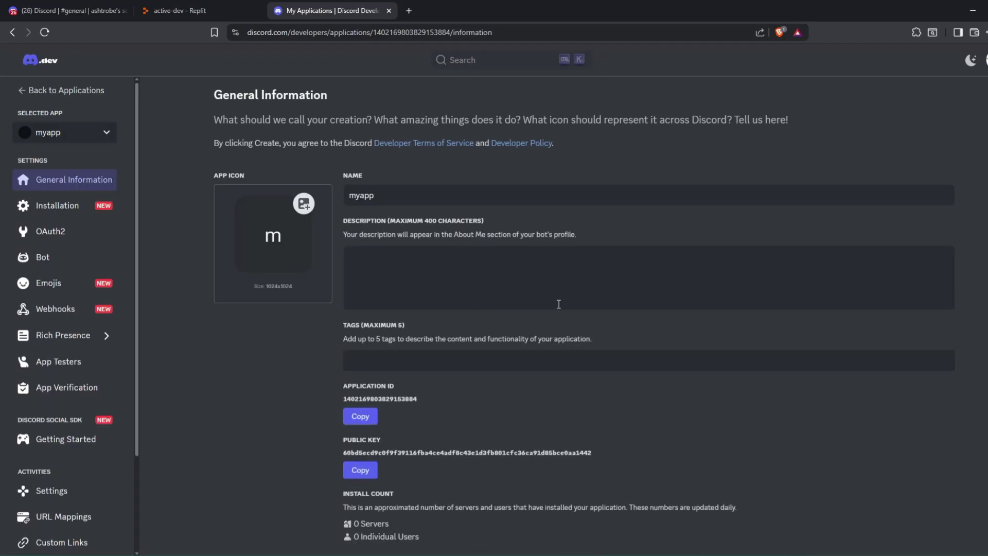
Step: Open myapp's Bot settings and reset the bot token to generate a new one
{"action": "scroll", "coordinate": [558, 304], "scroll_direction": "down", "scroll_amount": 4}
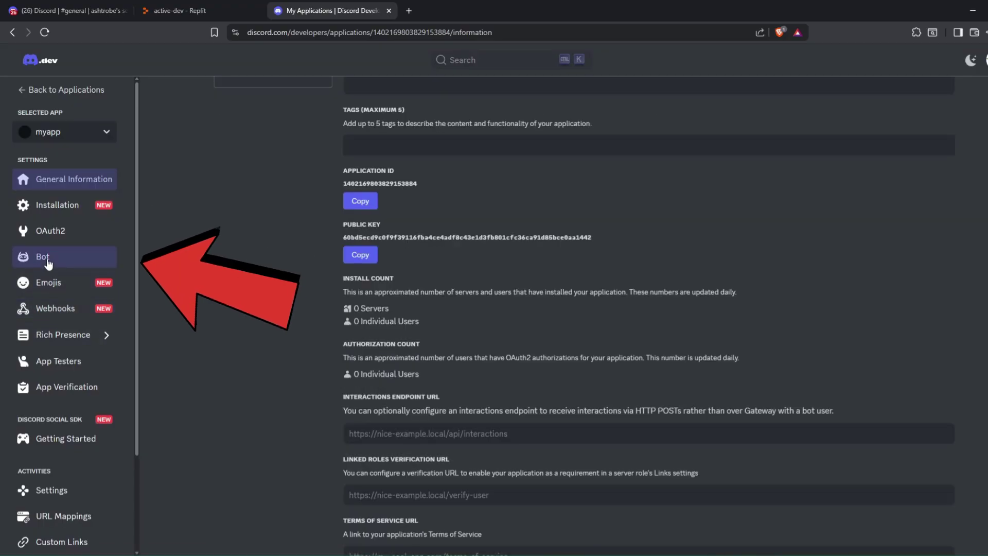
{"action": "left_click", "coordinate": [47, 262]}
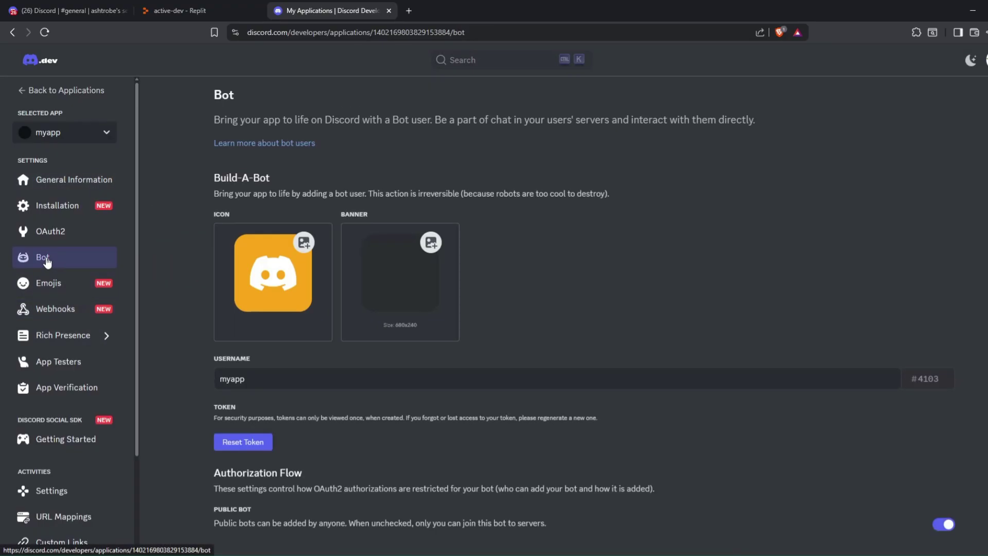
{"action": "scroll", "coordinate": [431, 414], "scroll_direction": "down", "scroll_amount": 1}
{"action": "scroll", "coordinate": [431, 414], "scroll_direction": "down", "scroll_amount": 2}
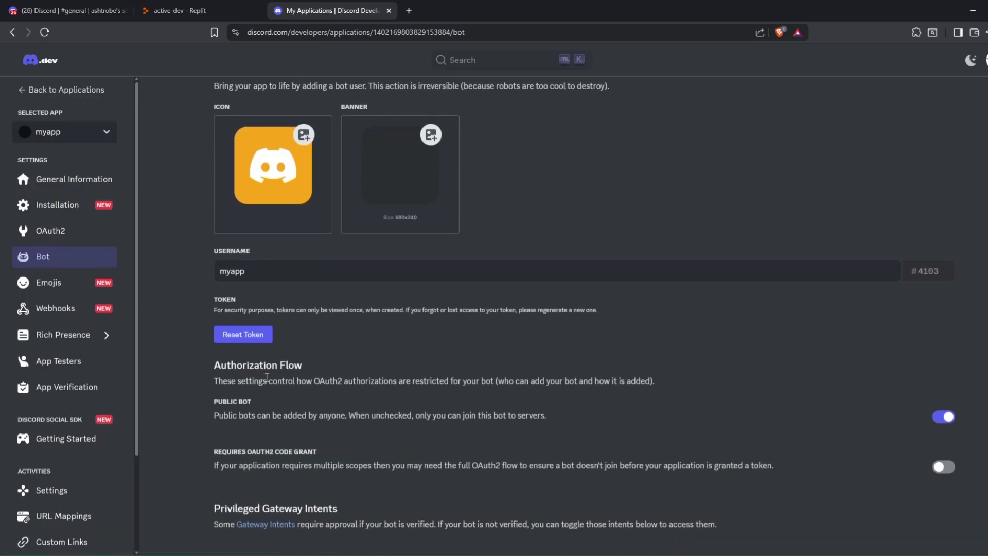
{"action": "left_click", "coordinate": [232, 336]}
{"action": "left_click", "coordinate": [569, 333]}
{"action": "left_click", "coordinate": [569, 334]}
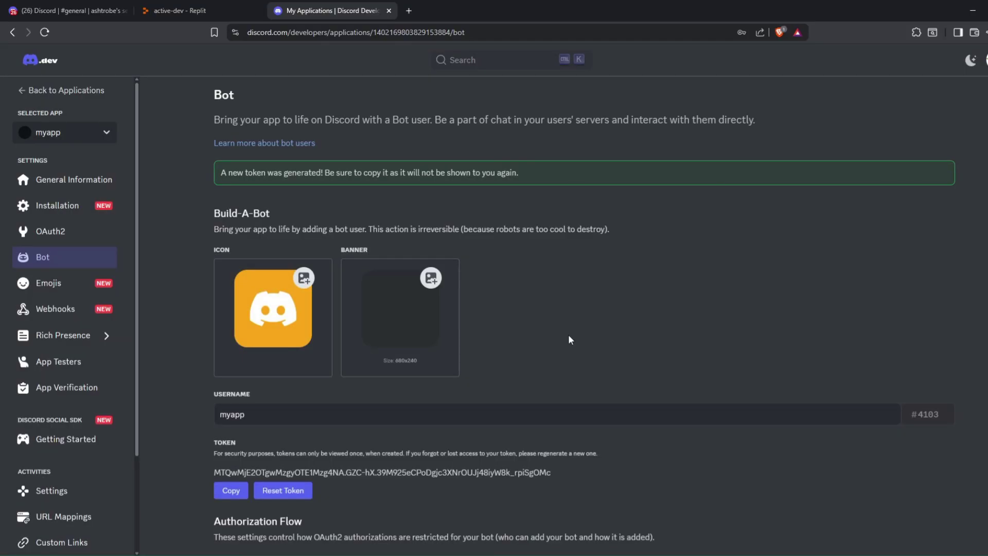
Step: Copy the newly generated bot token and return to the active-dev project in Replit
{"action": "scroll", "coordinate": [568, 334], "scroll_direction": "down", "scroll_amount": 3}
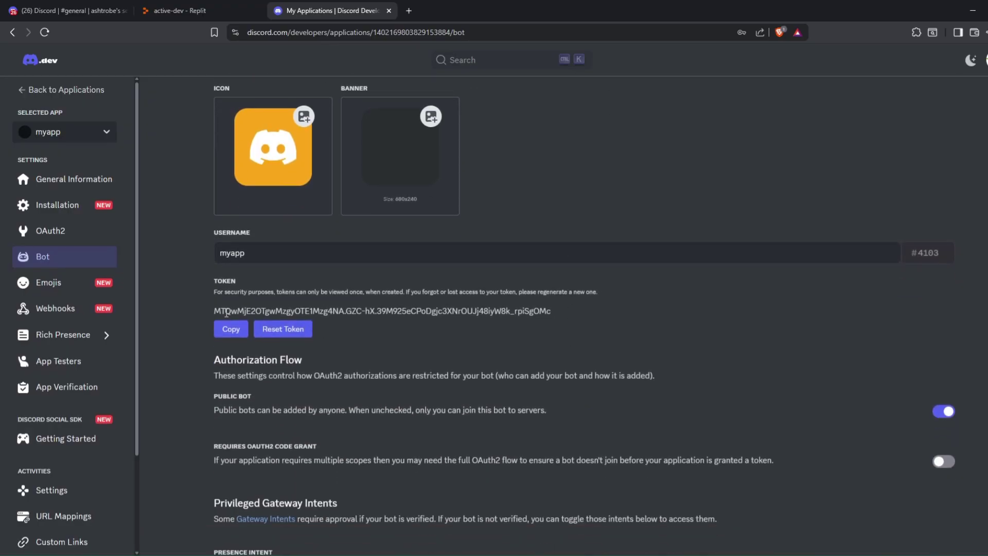
{"action": "left_click_drag", "start_coordinate": [225, 313], "coordinate": [550, 312]}
{"action": "left_click", "coordinate": [173, 12]}
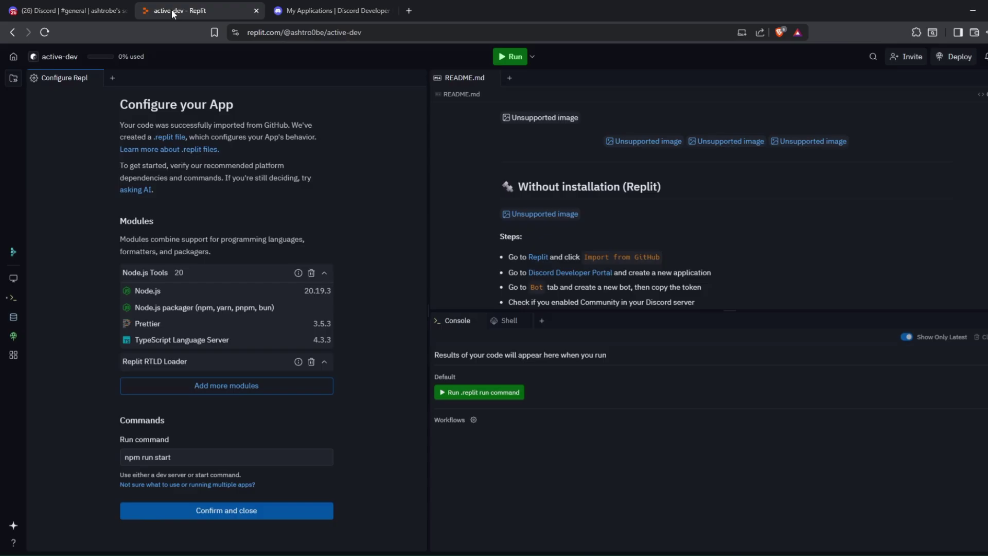
Step: Run the active-dev project with its .replit run command and answer yes to the new Community-enabled server question
{"action": "left_click", "coordinate": [476, 393]}
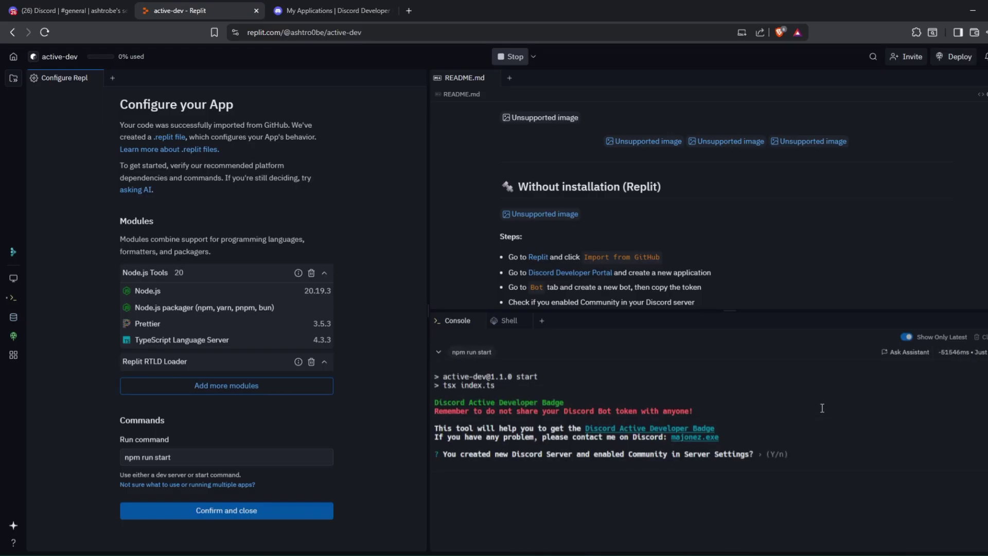
{"action": "left_click", "coordinate": [780, 454]}
{"action": "key", "text": "Return"}
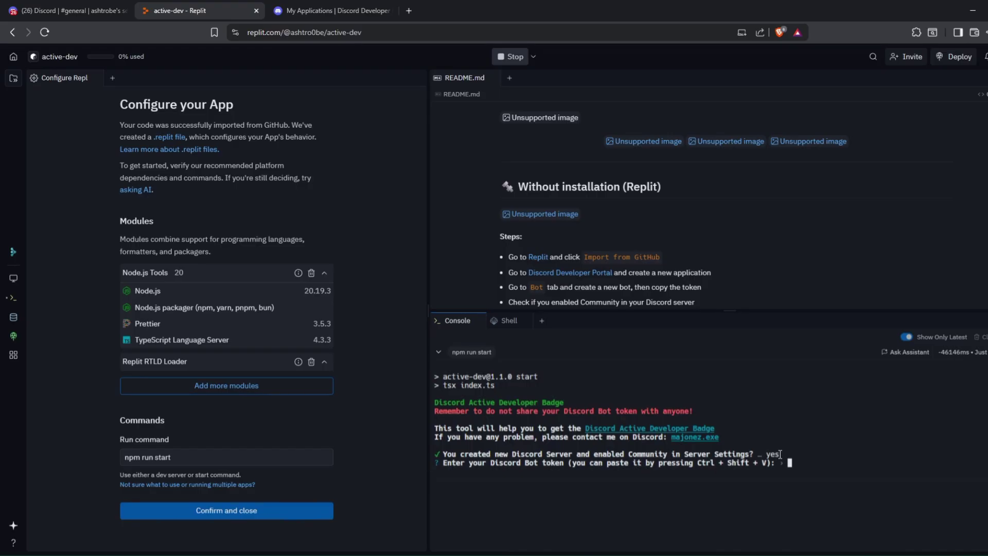
Step: Copy myapp's bot token from the Discord Developer Portal and submit it at the bot token prompt in the Replit console
{"action": "left_click", "coordinate": [334, 11]}
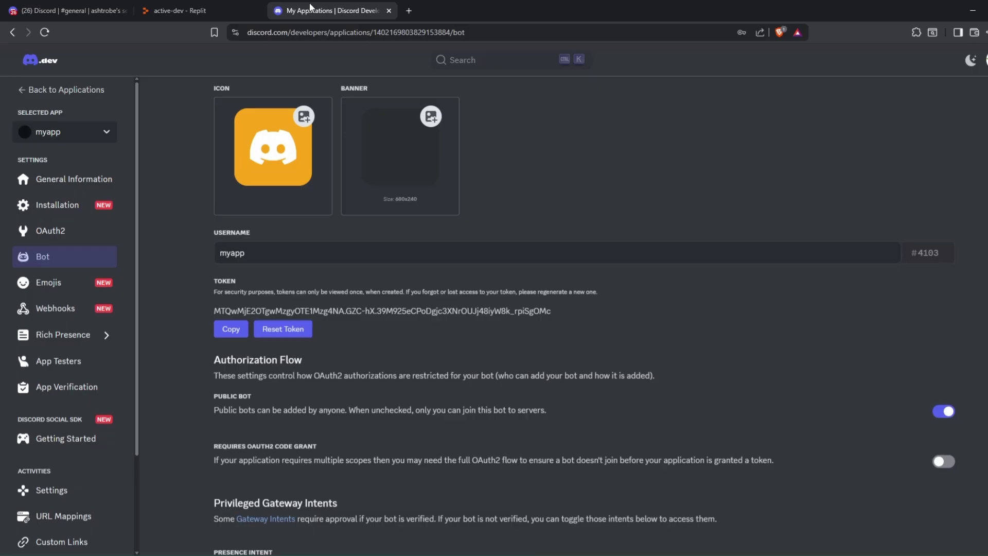
{"action": "triple_click", "coordinate": [337, 311]}
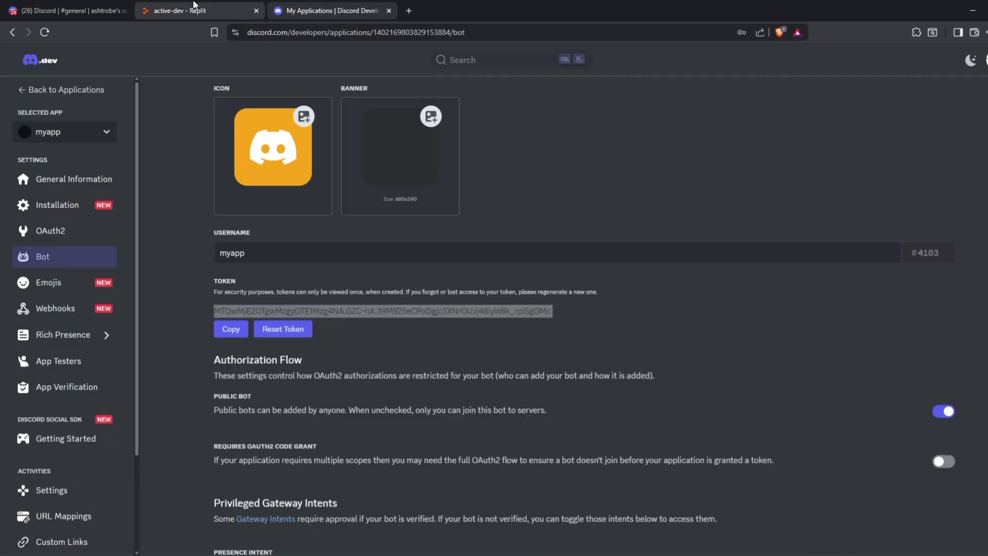
{"action": "left_click", "coordinate": [195, 10]}
{"action": "key", "text": "ctrl+shift+v"}
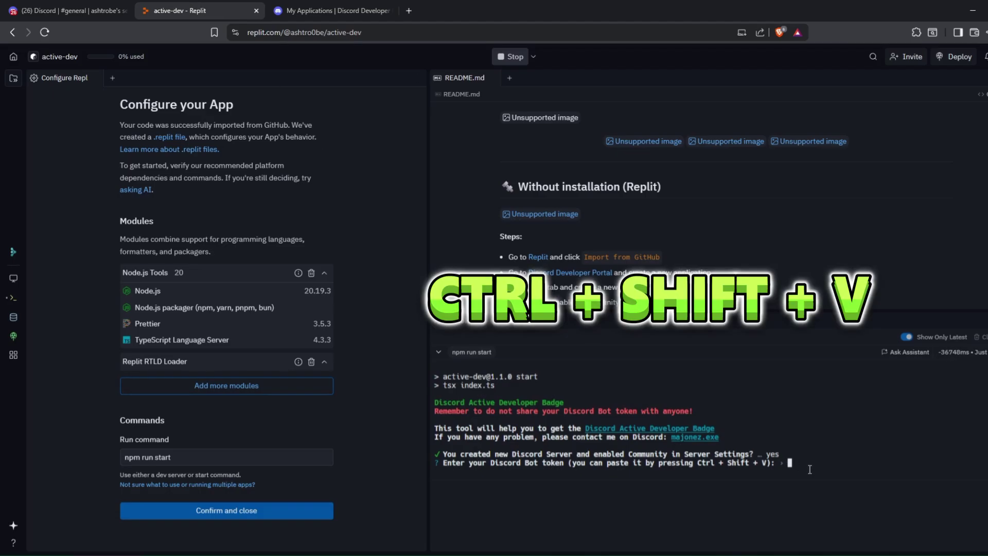
{"action": "key", "text": "Return"}
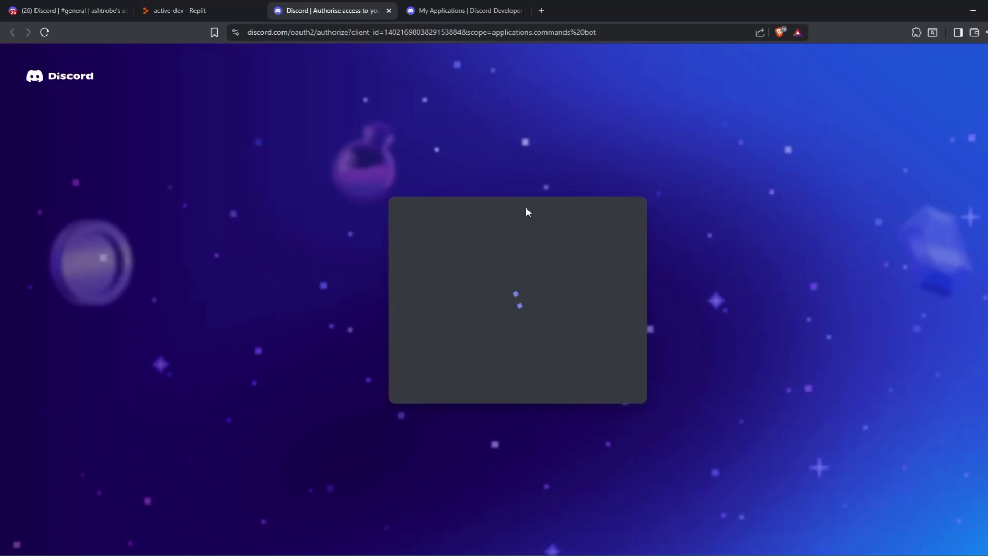
Step: Authorise myapp to join the newly created community server and complete the human verification check
{"action": "left_click", "coordinate": [471, 382]}
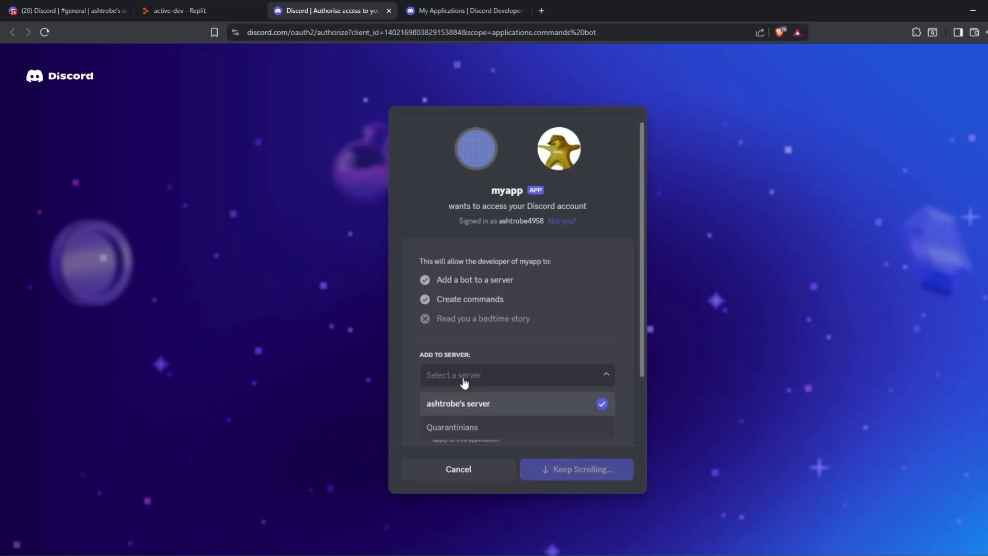
{"action": "left_click", "coordinate": [494, 403]}
{"action": "scroll", "coordinate": [477, 442], "scroll_direction": "down", "scroll_amount": 2}
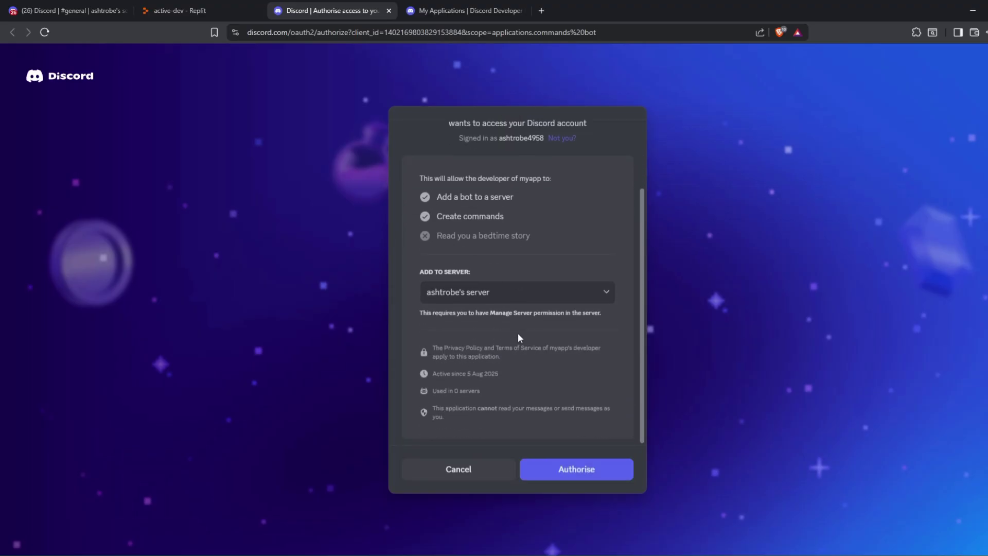
{"action": "left_click", "coordinate": [583, 478]}
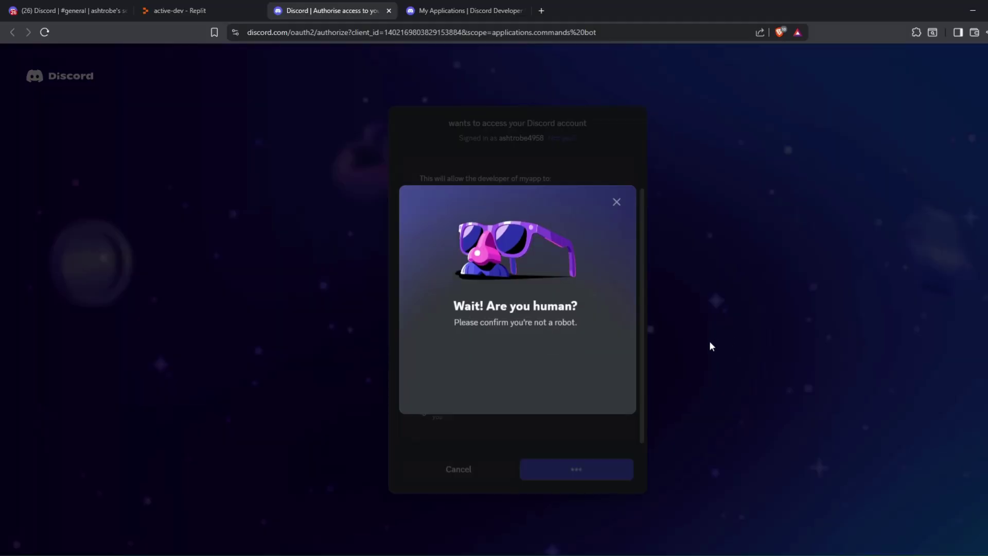
{"action": "left_click", "coordinate": [446, 361]}
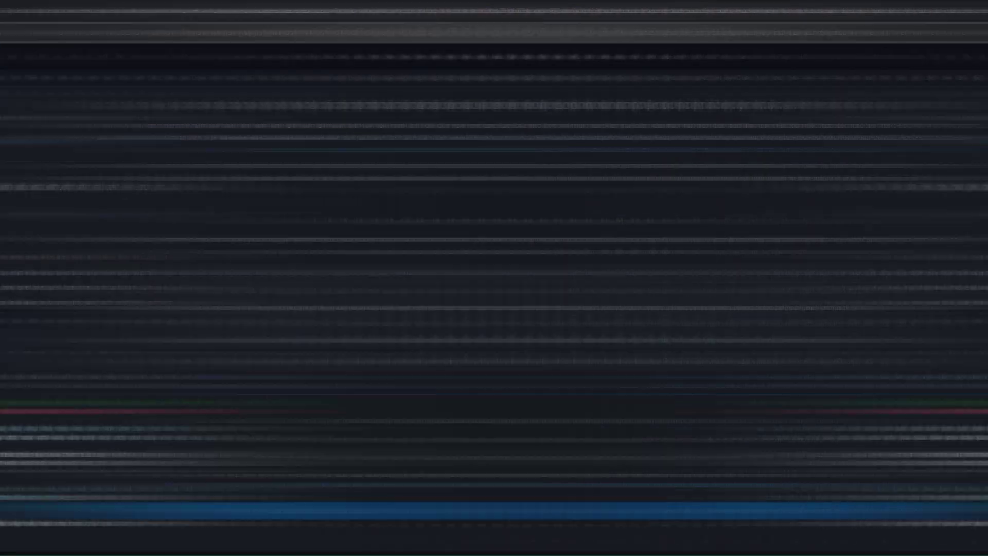
Step: Check the slash command instruction in the Replit console, switch to the Discord server's general channel and show its member list
{"action": "left_click_drag", "start_coordinate": [436, 524], "coordinate": [818, 524]}
{"action": "left_click", "coordinate": [823, 523]}
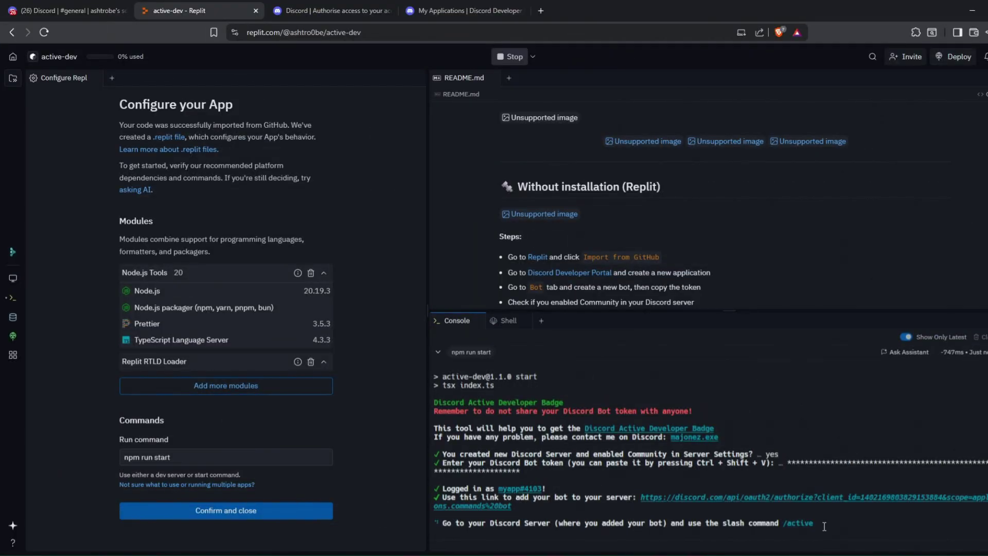
{"action": "left_click", "coordinate": [67, 10]}
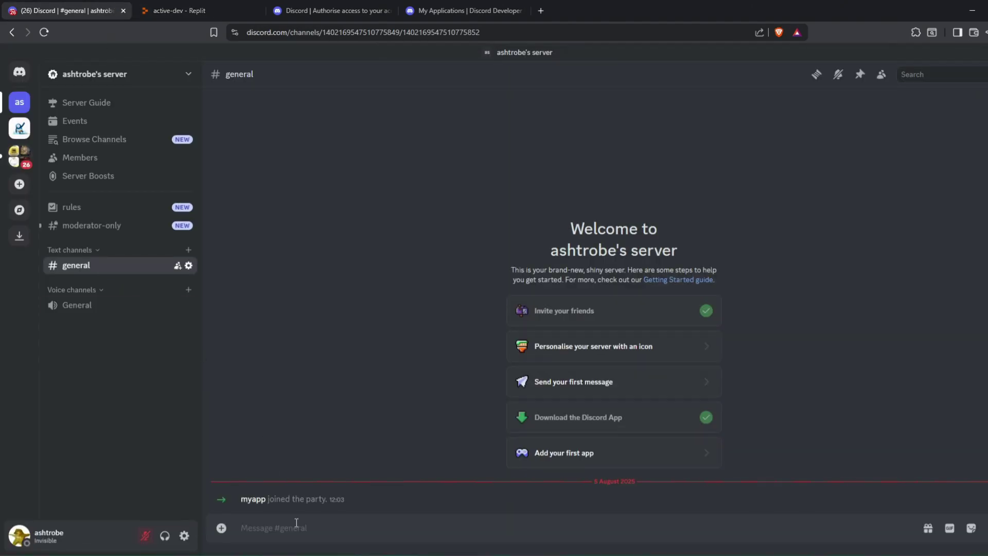
{"action": "left_click", "coordinate": [882, 77]}
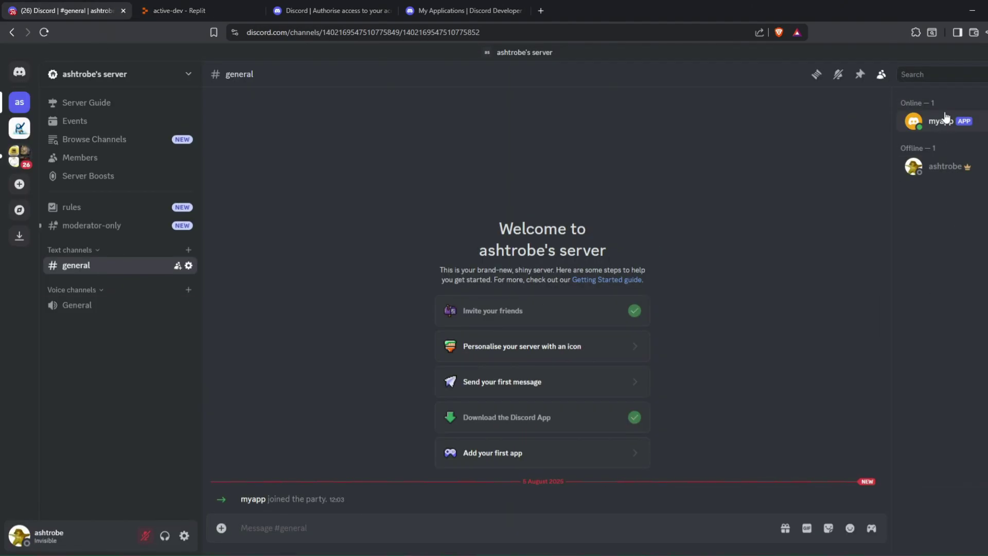
Step: Run myapp's /active slash command in the general channel
{"action": "left_click", "coordinate": [306, 525]}
{"action": "type", "text": "/ac"}
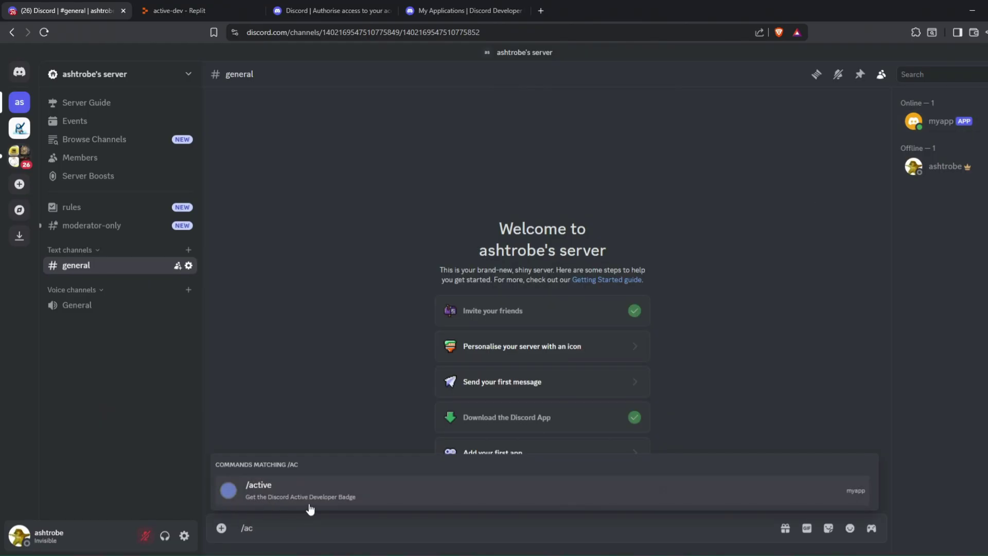
{"action": "left_click", "coordinate": [314, 495]}
{"action": "key", "text": "Return"}
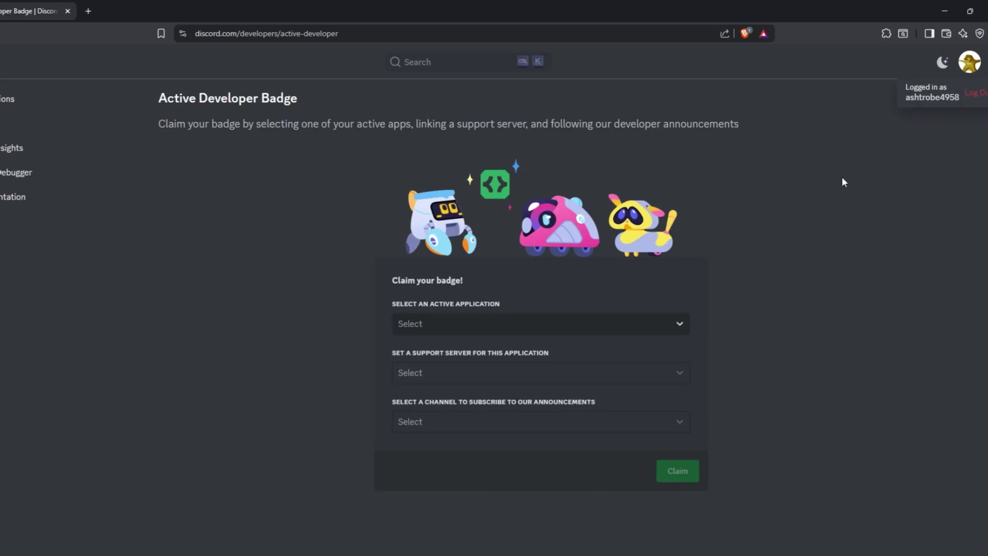
Step: Claim the Active Developer Badge with myapp as the application, the new server as support server and general as the announcements channel
{"action": "left_click", "coordinate": [508, 322]}
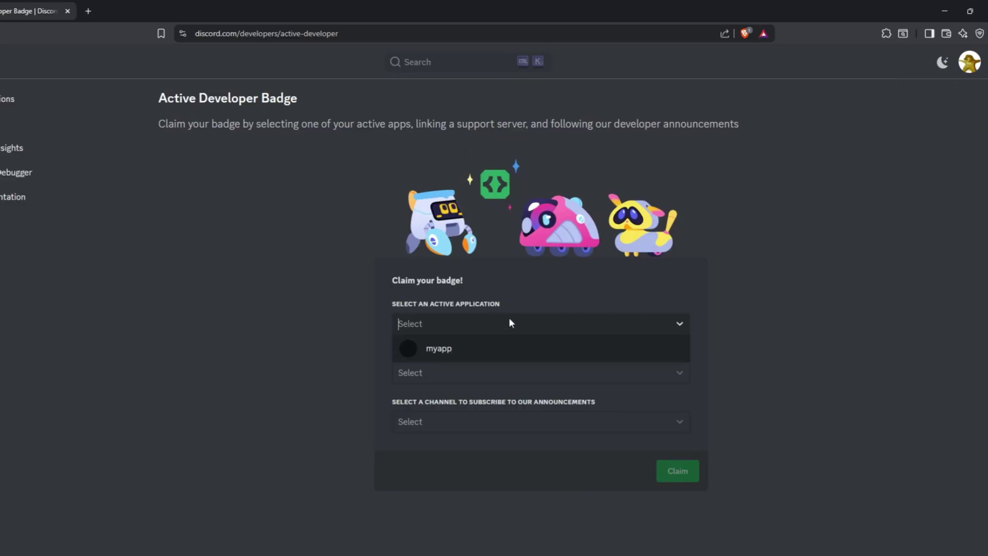
{"action": "left_click", "coordinate": [503, 351]}
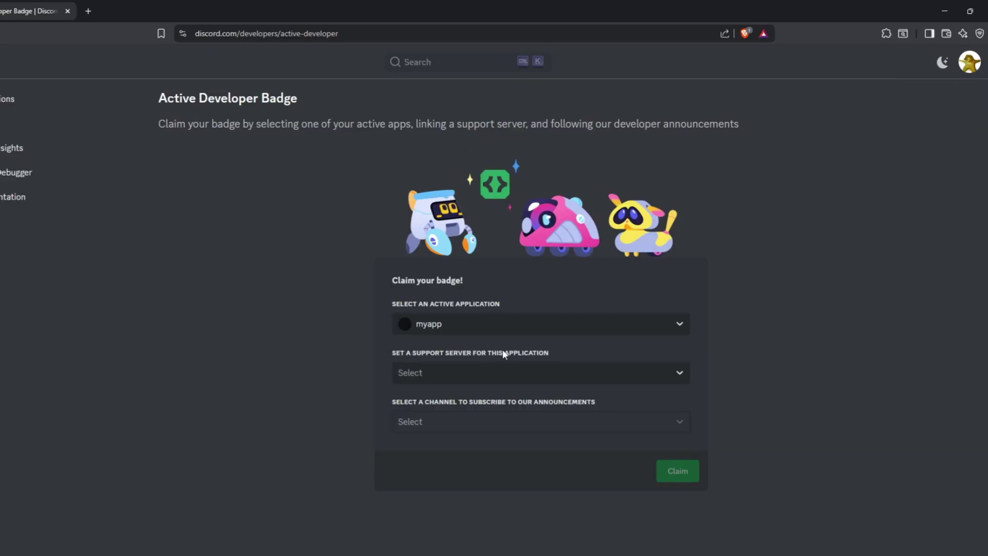
{"action": "left_click", "coordinate": [455, 370]}
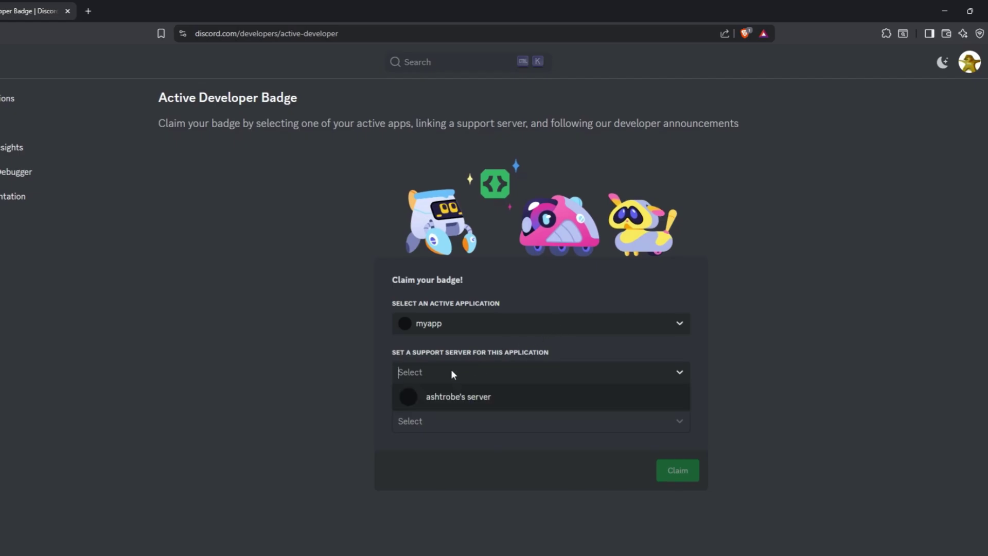
{"action": "left_click", "coordinate": [473, 397]}
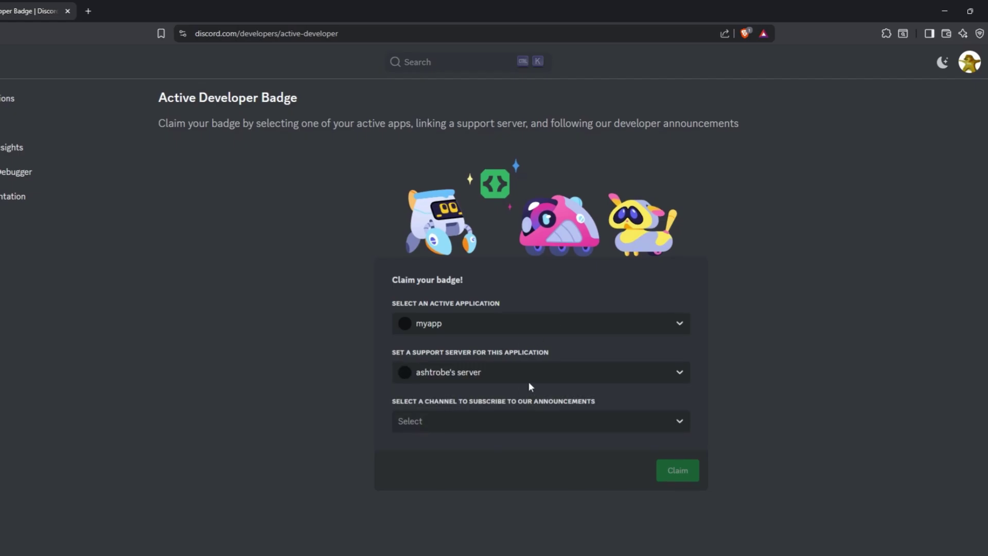
{"action": "left_click", "coordinate": [529, 419]}
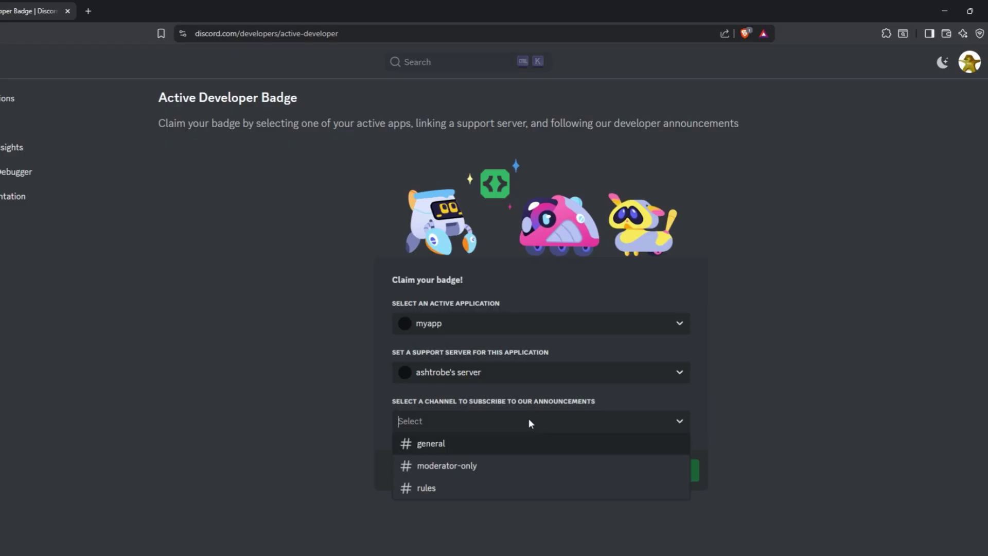
{"action": "left_click", "coordinate": [491, 448]}
{"action": "left_click", "coordinate": [677, 470]}
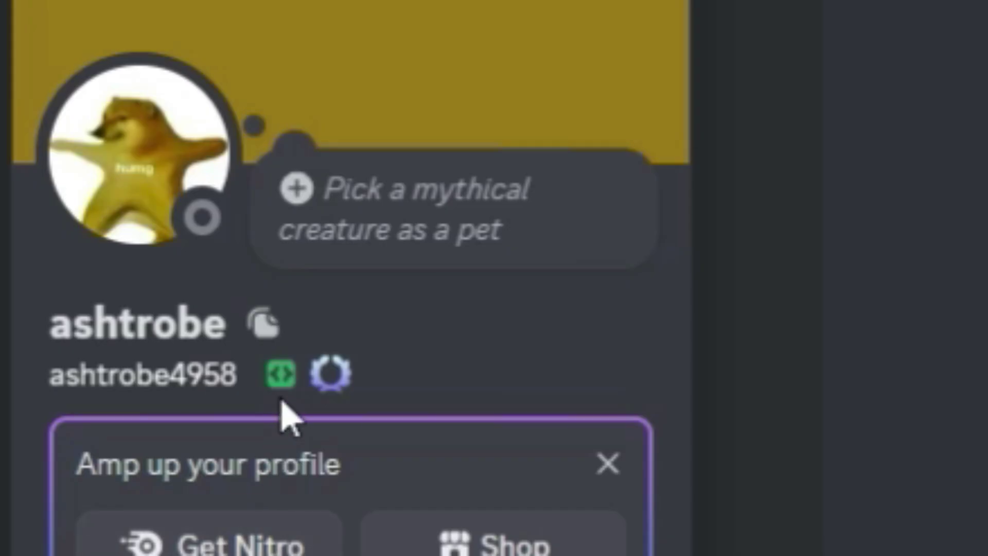
Step: Review the Installation (Windows) instructions in the active-dev repository's README on GitHub
{"action": "mouse_move", "coordinate": [73, 334]}
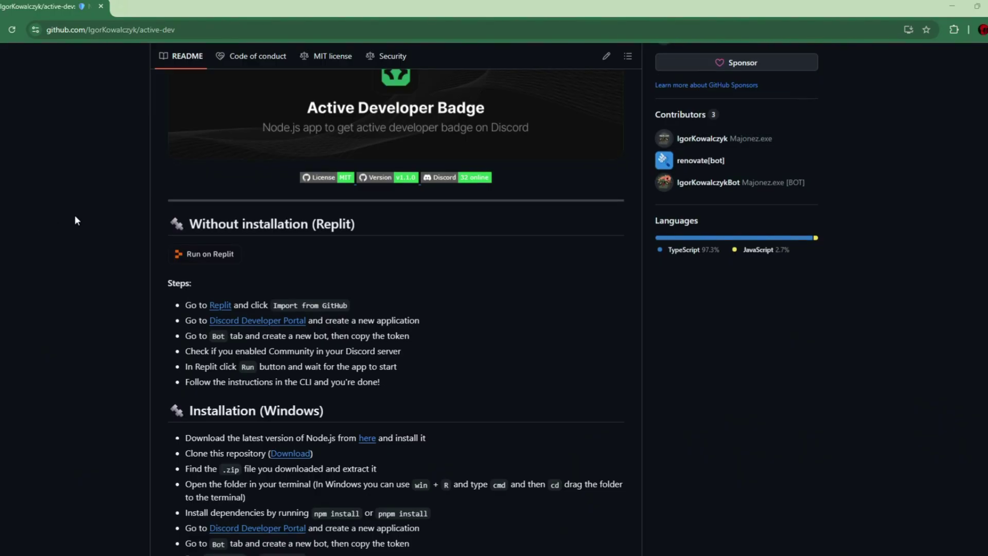
{"action": "scroll", "coordinate": [75, 215], "scroll_direction": "down", "scroll_amount": 3}
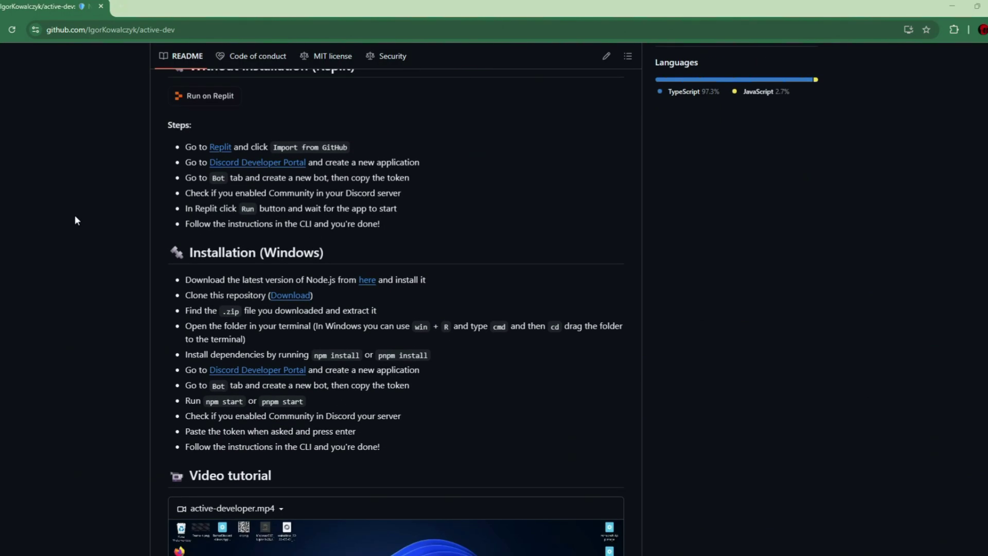
{"action": "left_click_drag", "start_coordinate": [186, 256], "coordinate": [335, 261]}
{"action": "left_click", "coordinate": [124, 335]}
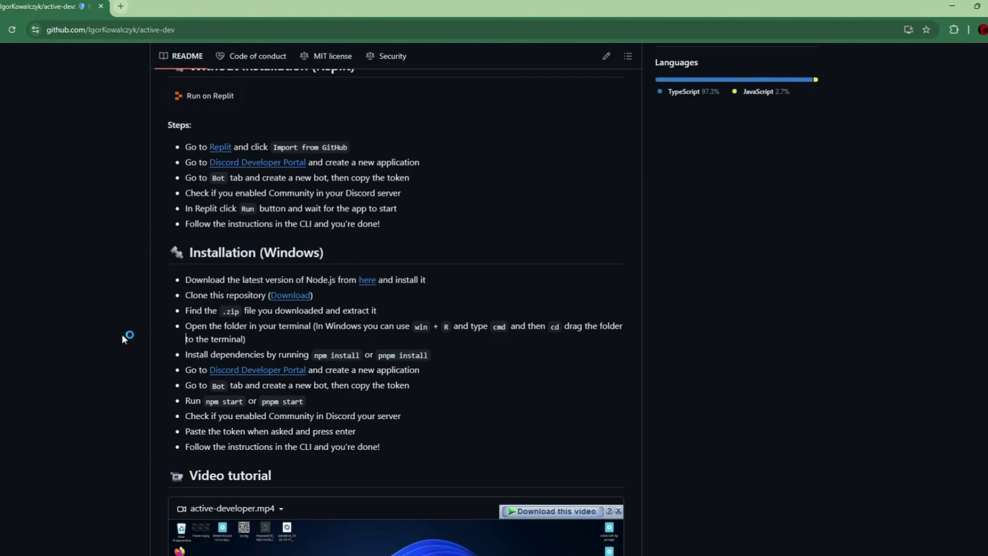
{"action": "scroll", "coordinate": [149, 288], "scroll_direction": "down", "scroll_amount": 2}
{"action": "scroll", "coordinate": [149, 289], "scroll_direction": "up", "scroll_amount": 2}
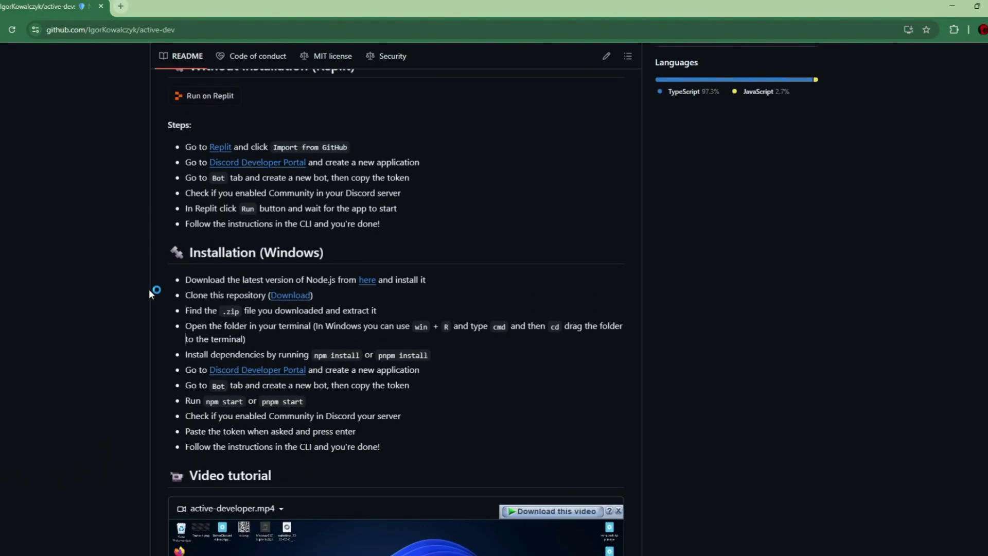